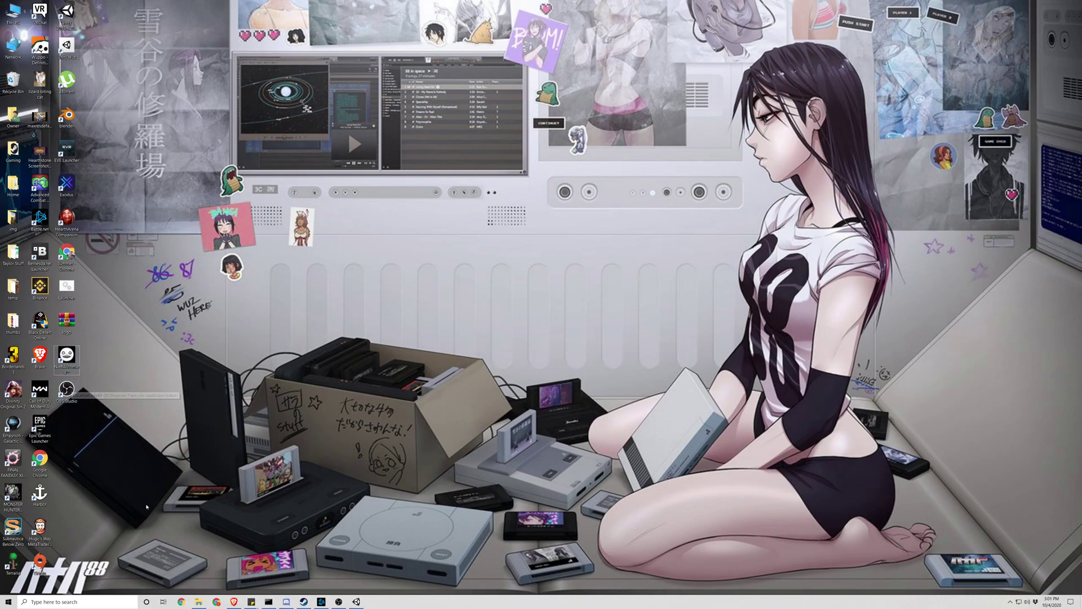
Step: Launch Unity and open the Youtube Mirror Toggle project
{"action": "left_click", "coordinate": [109, 601]}
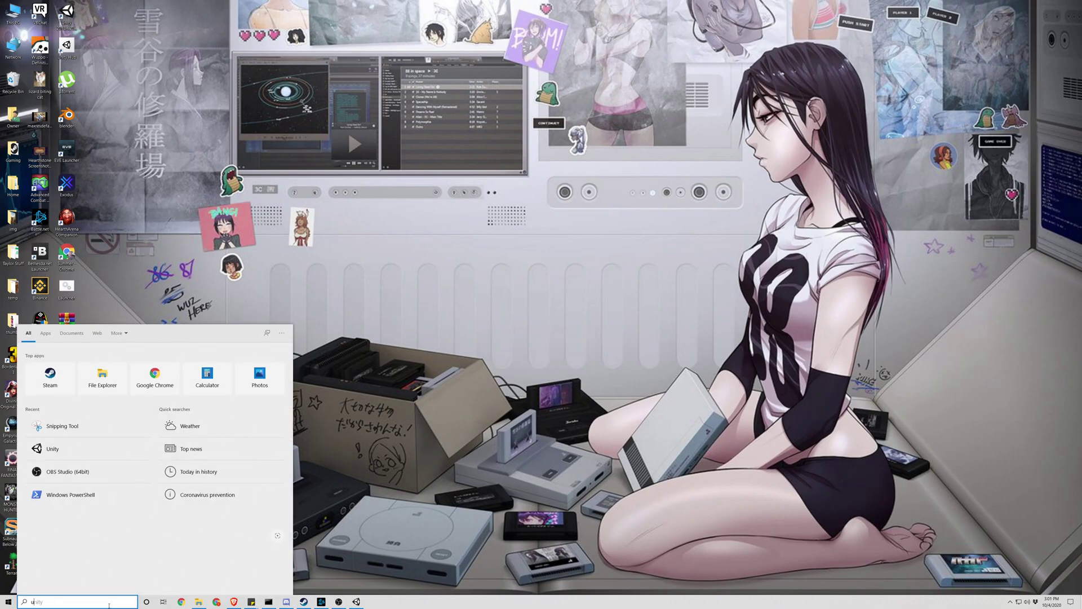
{"action": "type", "text": "unity"}
{"action": "key", "text": "Return"}
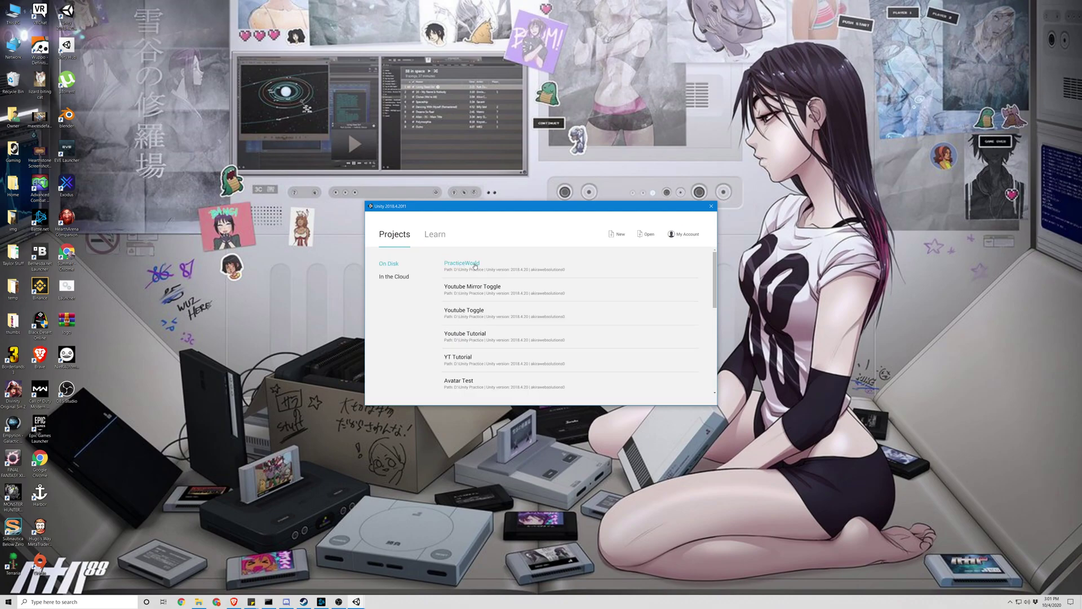
{"action": "left_click", "coordinate": [474, 265]}
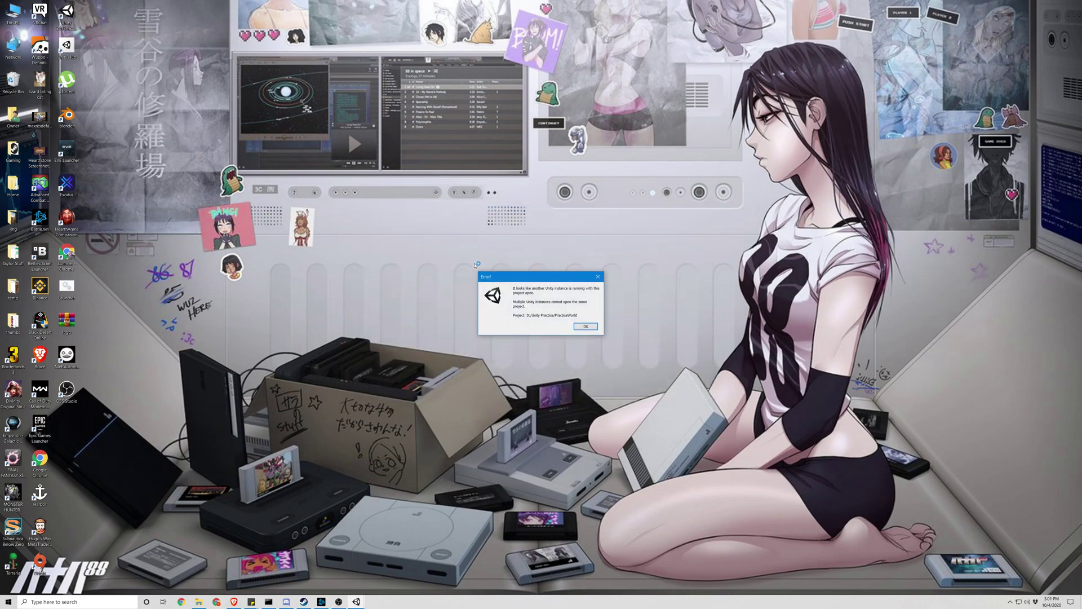
{"action": "left_click", "coordinate": [586, 326]}
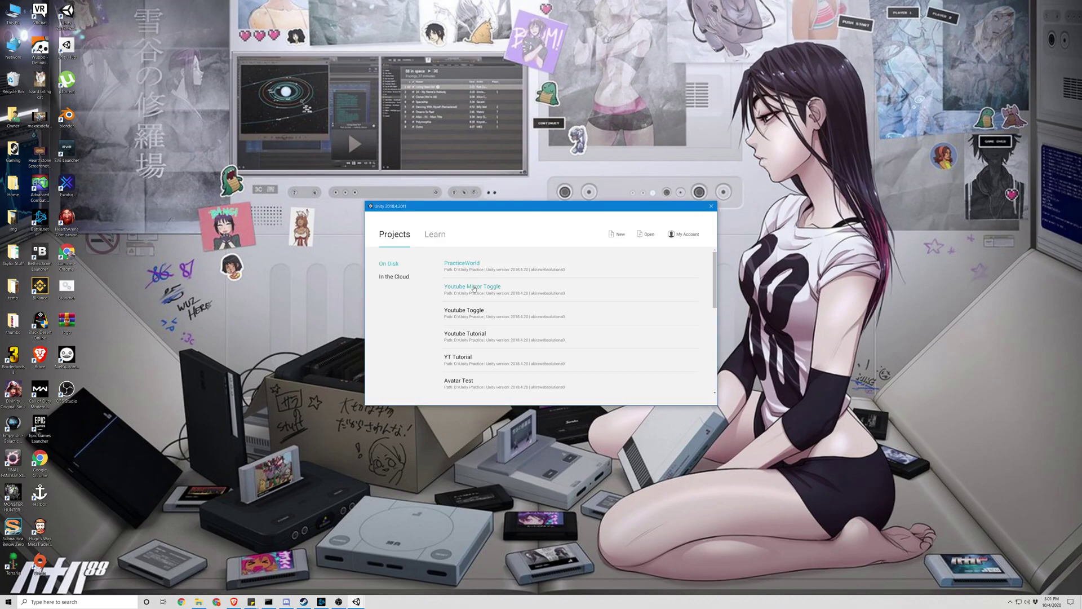
{"action": "left_click", "coordinate": [472, 287]}
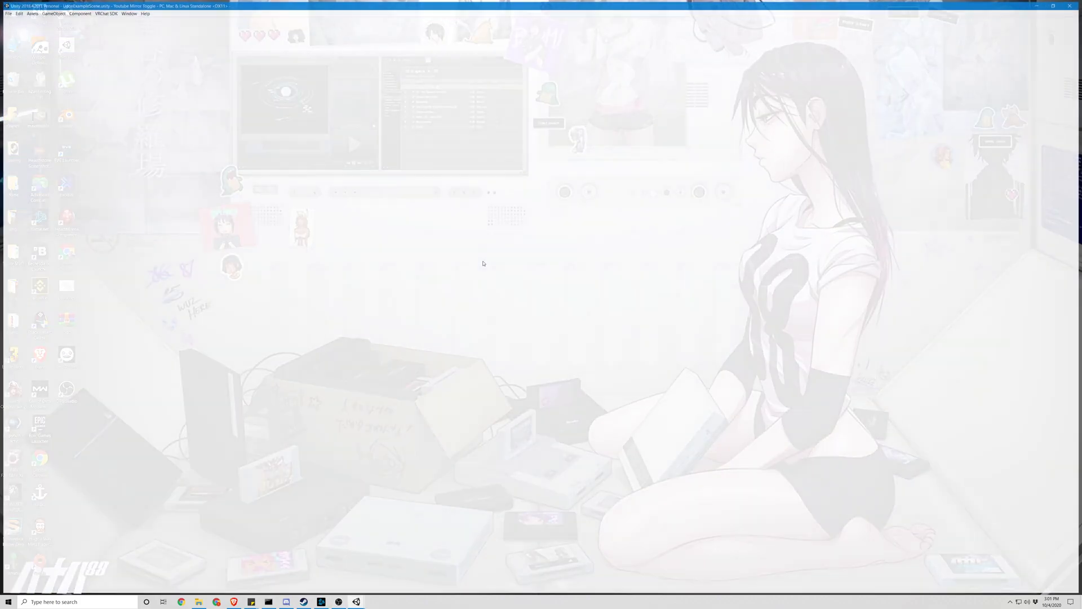
Step: Add the UdonSyncPlayer (Unity) prefab from the VRChat Examples VideoPlayers folder to an open floor area of the scene
{"action": "scroll", "coordinate": [486, 234], "scroll_direction": "down", "scroll_amount": 5}
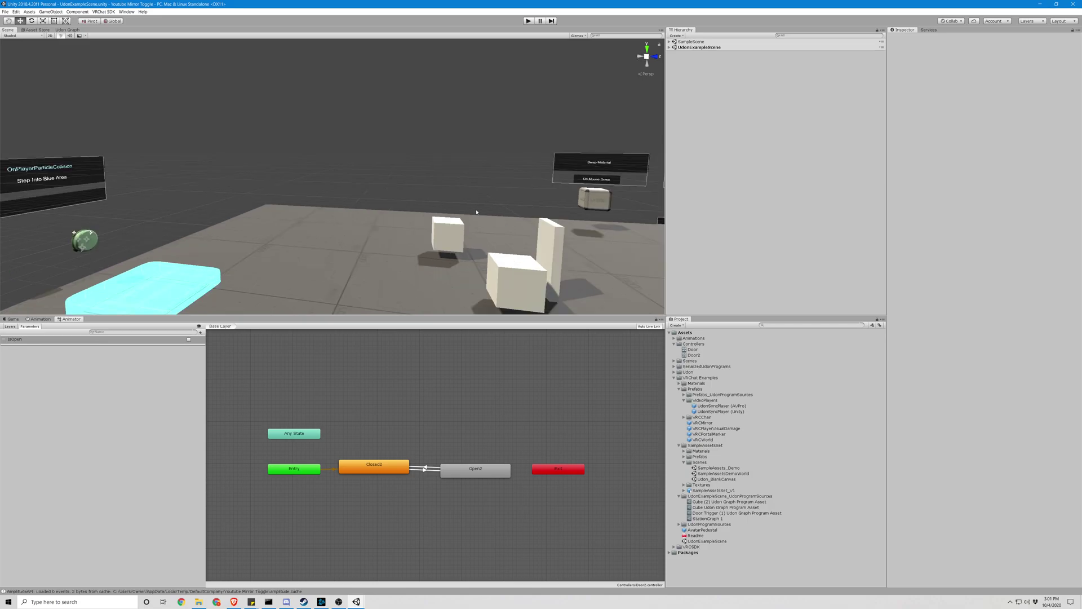
{"action": "key", "text": "w"}
{"action": "right_click_drag", "start_coordinate": [463, 182], "coordinate": [400, 167]}
{"action": "key", "text": "w"}
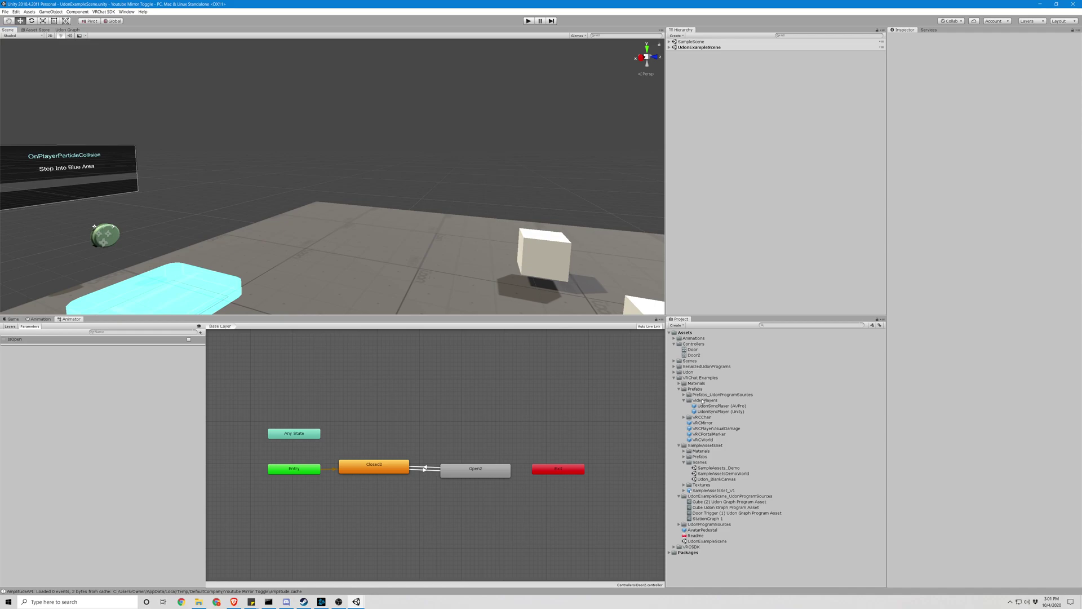
{"action": "left_click", "coordinate": [674, 377]}
{"action": "left_click", "coordinate": [674, 377]}
{"action": "left_click", "coordinate": [683, 401]}
{"action": "left_click", "coordinate": [684, 400]}
{"action": "left_click_drag", "start_coordinate": [725, 413], "coordinate": [353, 215]}
{"action": "key", "text": "w"}
{"action": "right_click_drag", "start_coordinate": [529, 186], "coordinate": [542, 179]}
{"action": "key", "text": "w"}
{"action": "left_click", "coordinate": [452, 177]}
{"action": "key", "text": "f"}
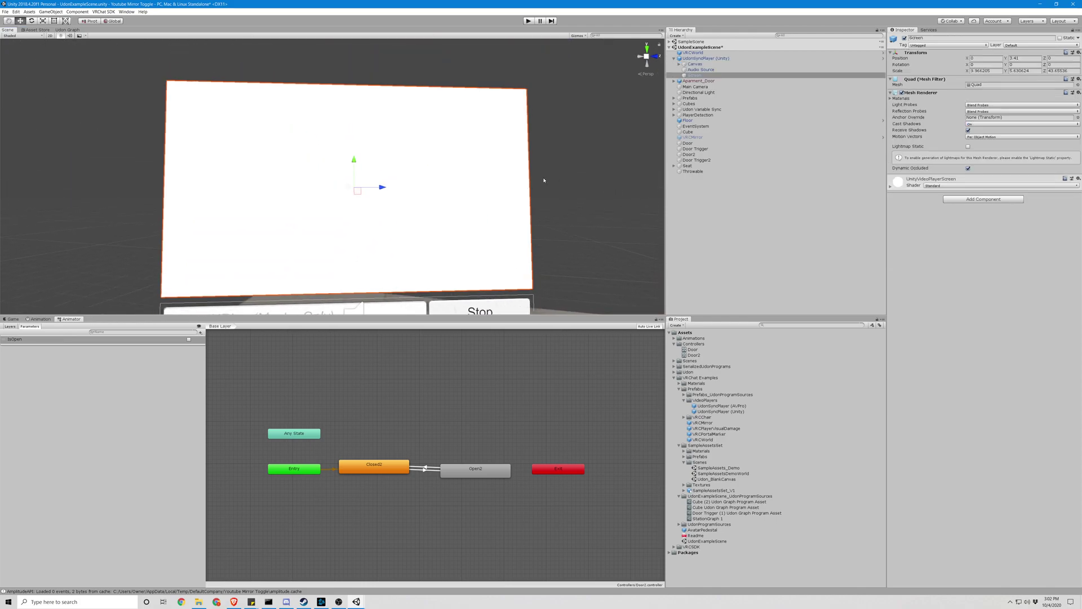
Step: Unpack the UdonSyncPlayer (Unity) prefab instance in the scene and rename it VideoPlayer
{"action": "left_click", "coordinate": [702, 59]}
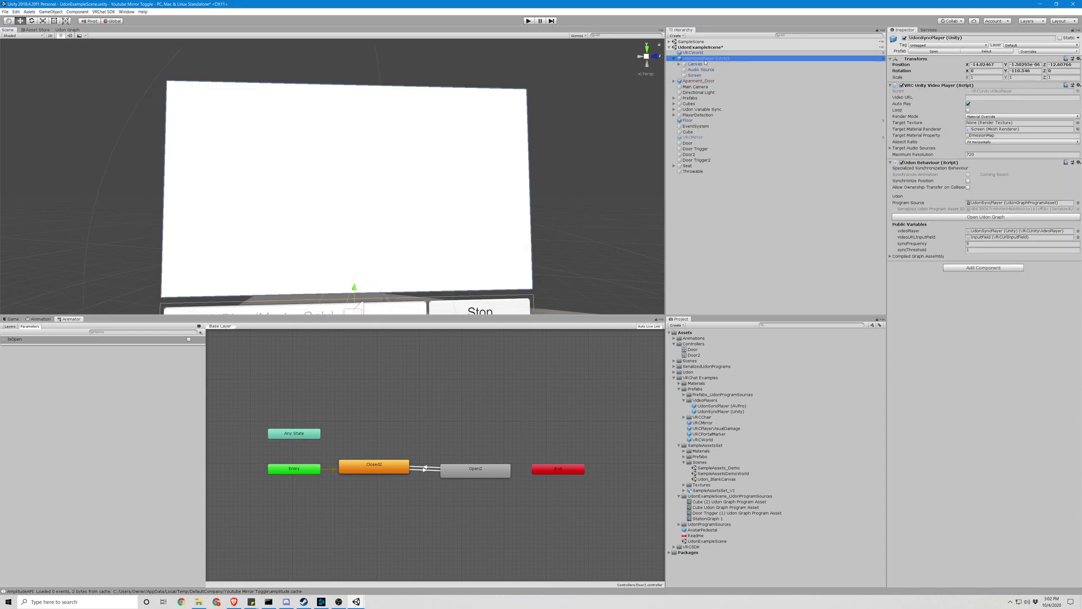
{"action": "right_click", "coordinate": [704, 61]}
{"action": "left_click", "coordinate": [733, 116]}
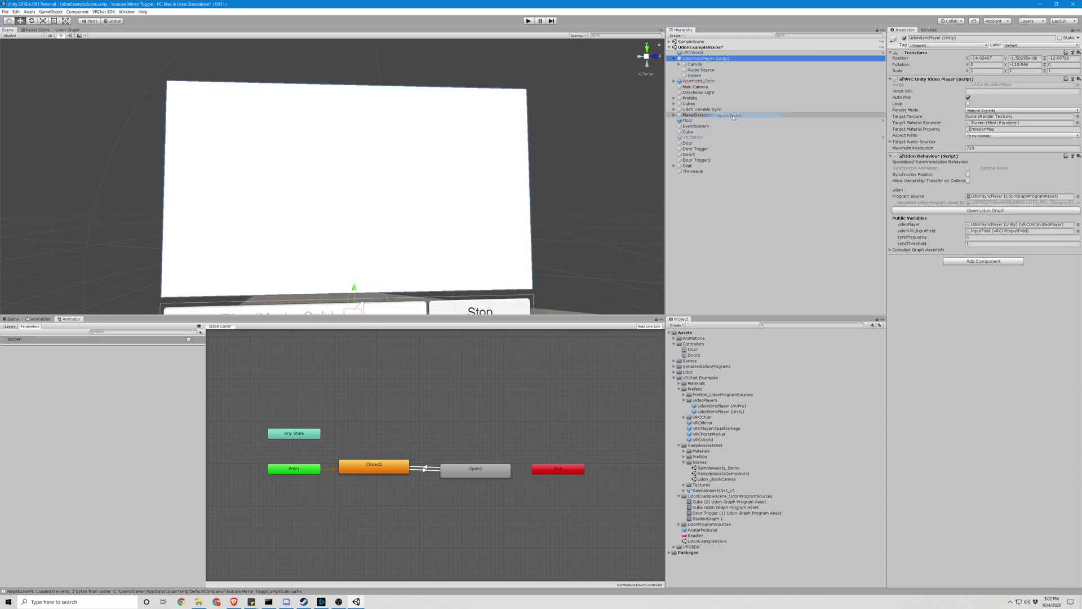
{"action": "right_click", "coordinate": [704, 60]}
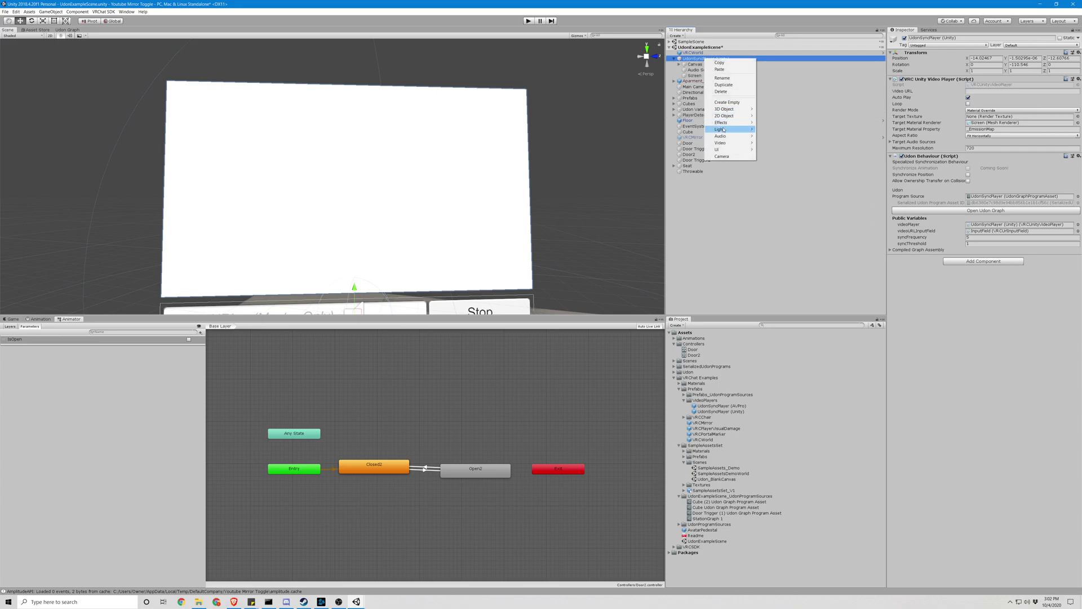
{"action": "left_click", "coordinate": [730, 78]}
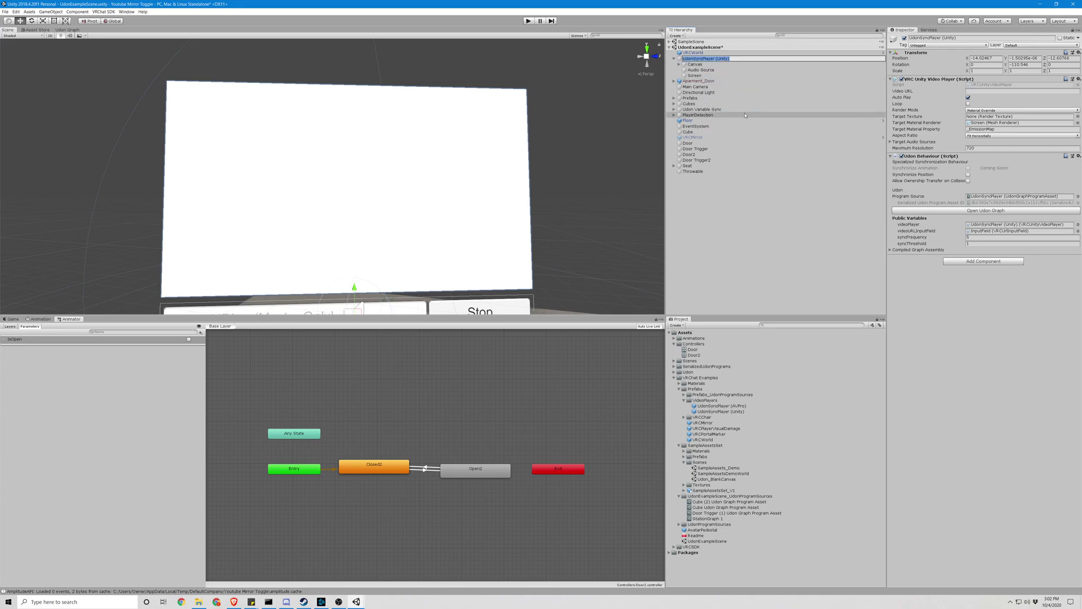
{"action": "type", "text": "VideoPlayer"}
{"action": "key", "text": "Return"}
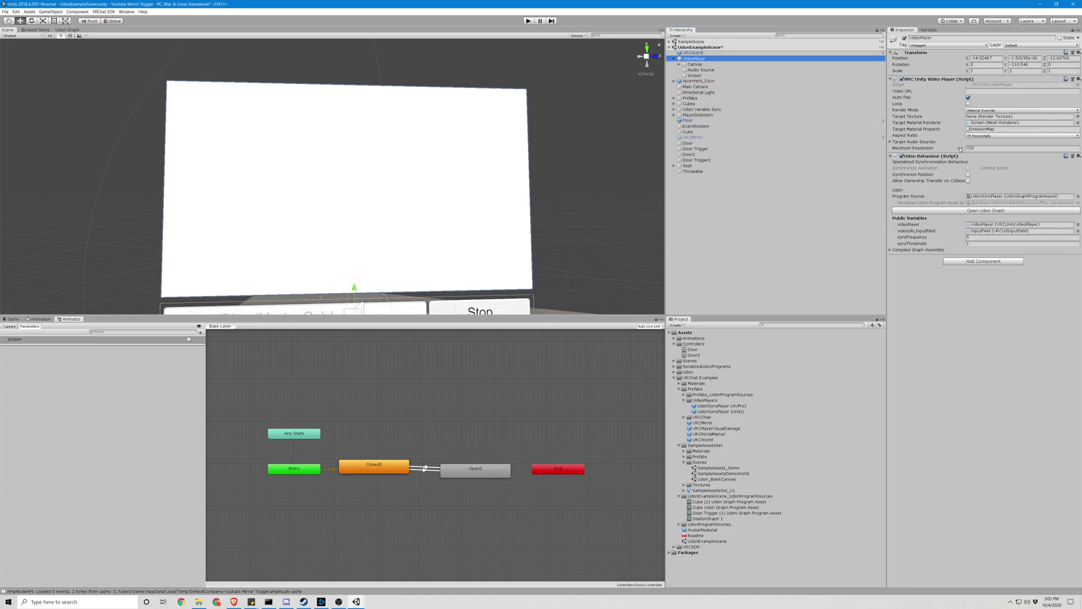
Step: Set the VideoPlayer's Maximum Resolution to 1080
{"action": "mouse_move", "coordinate": [921, 151]}
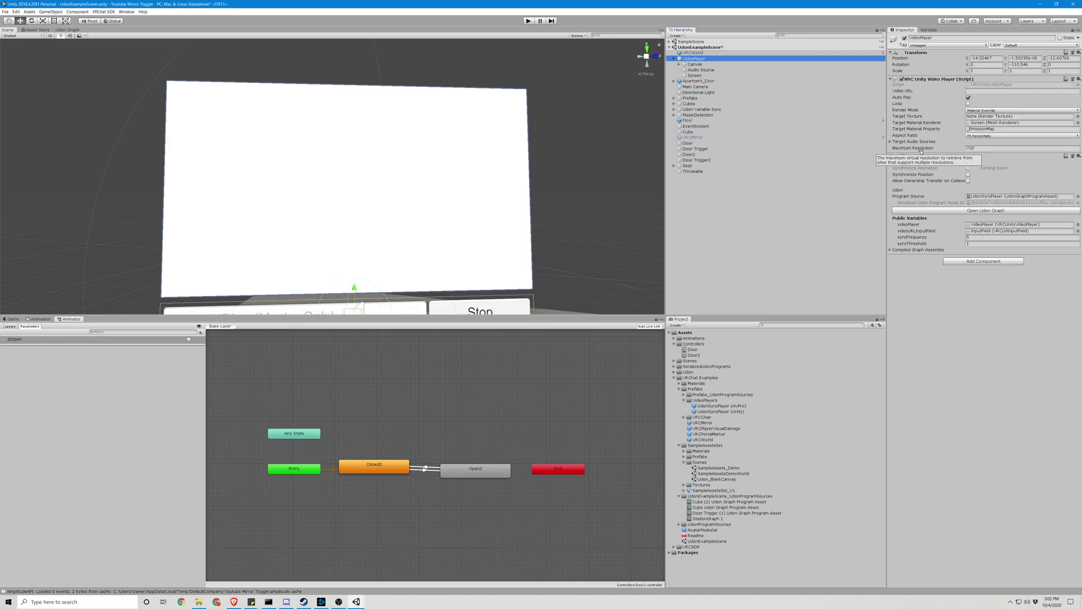
{"action": "left_click", "coordinate": [986, 149]}
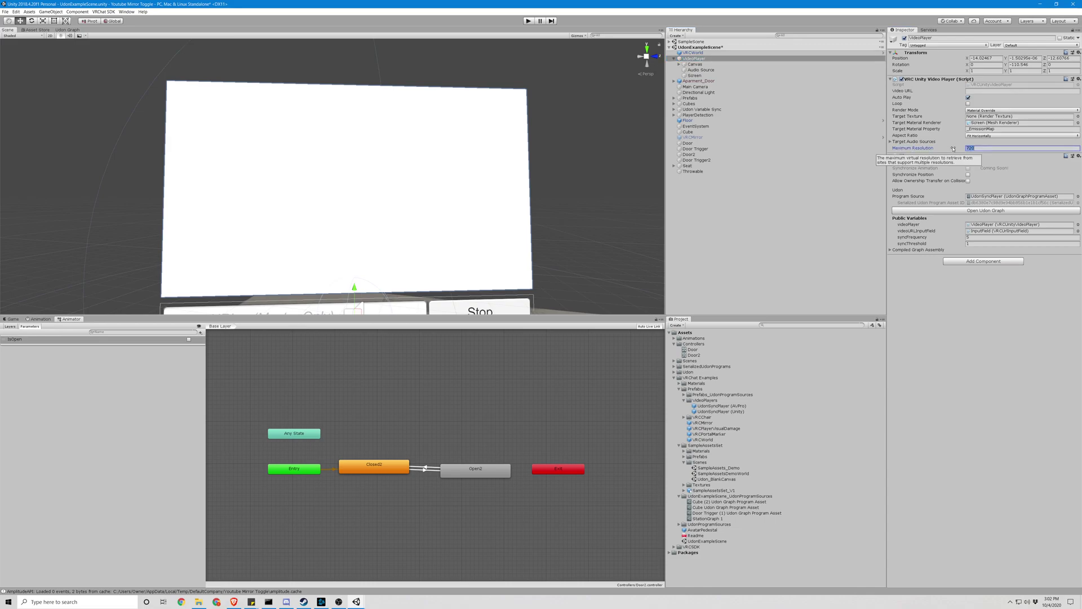
{"action": "type", "text": "1080"}
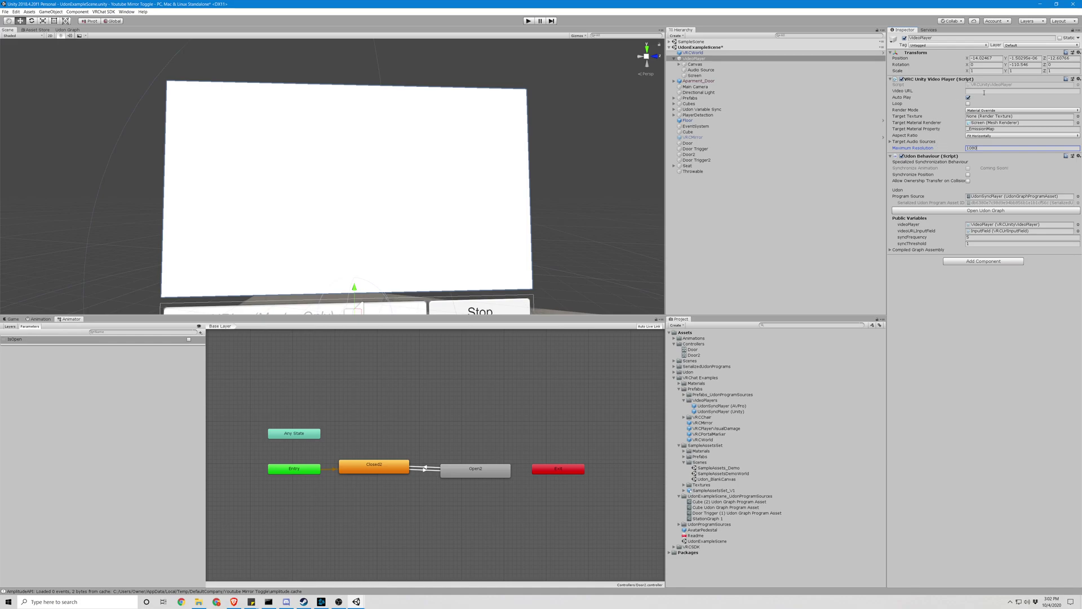
Step: Build the world from the VRChat SDK and launch it as a local test
{"action": "left_click", "coordinate": [106, 12]}
{"action": "left_click", "coordinate": [112, 27]}
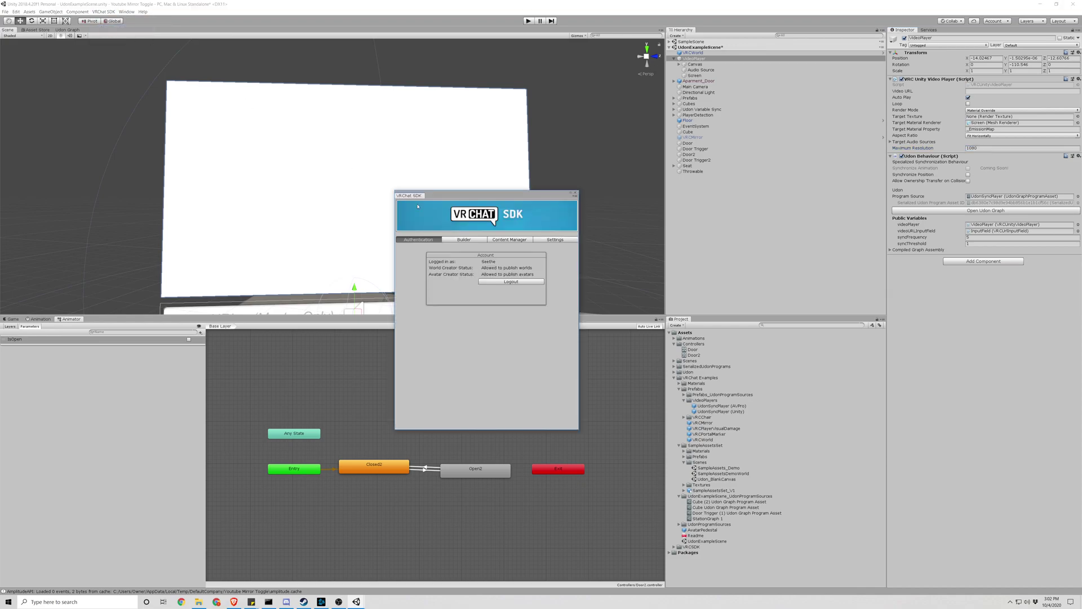
{"action": "left_click", "coordinate": [465, 239]}
{"action": "left_click", "coordinate": [542, 382]}
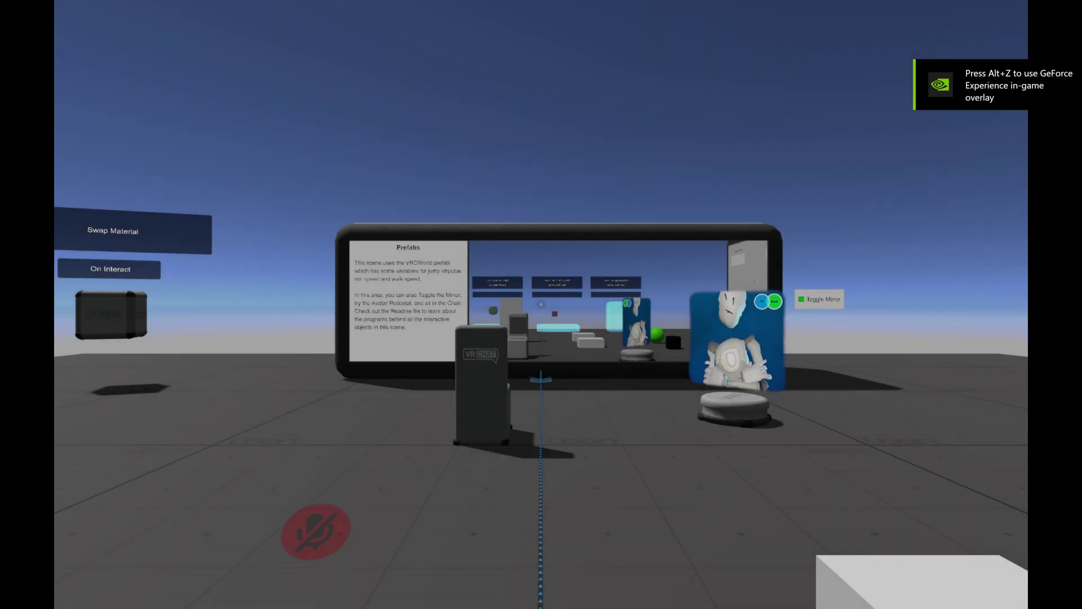
Step: Walk up to the video player in the test world to examine its placement, and exit VRChat
{"action": "key", "text": "w"}
{"action": "key", "text": "w"}
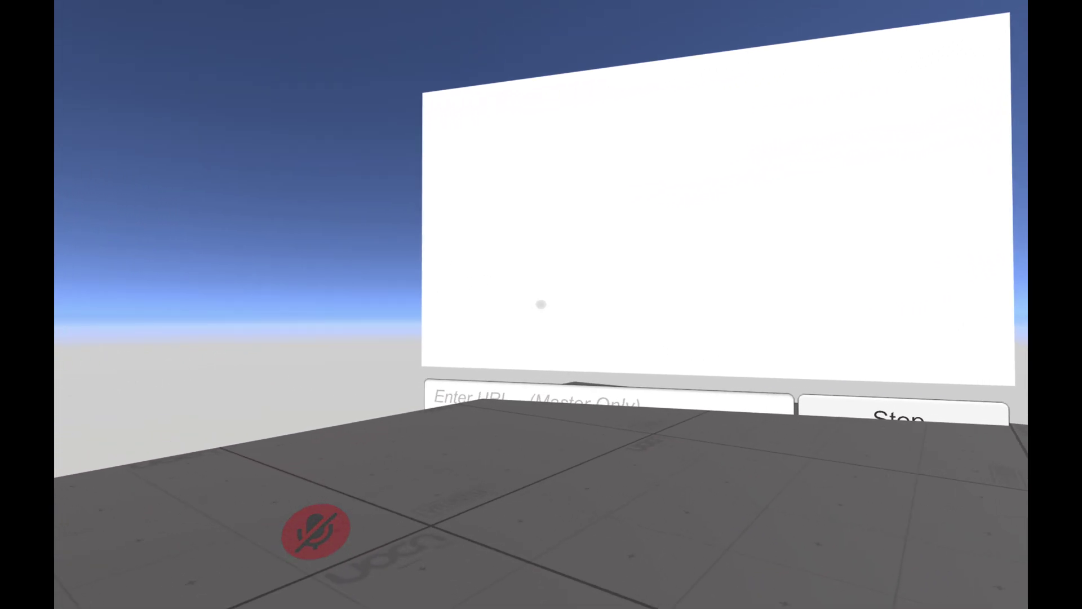
{"action": "key", "text": "s"}
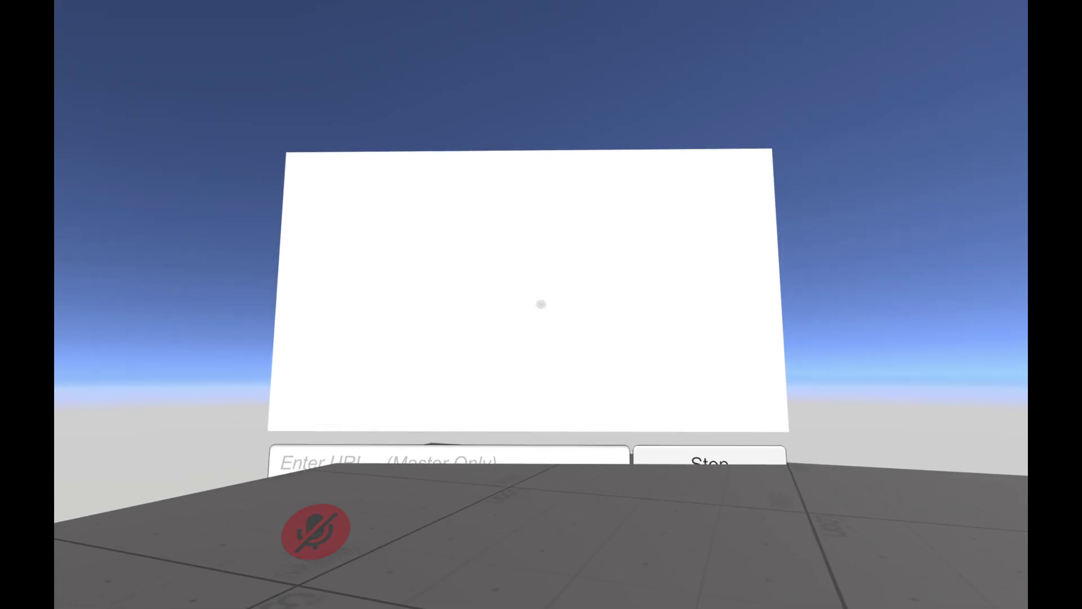
{"action": "key", "text": "Escape"}
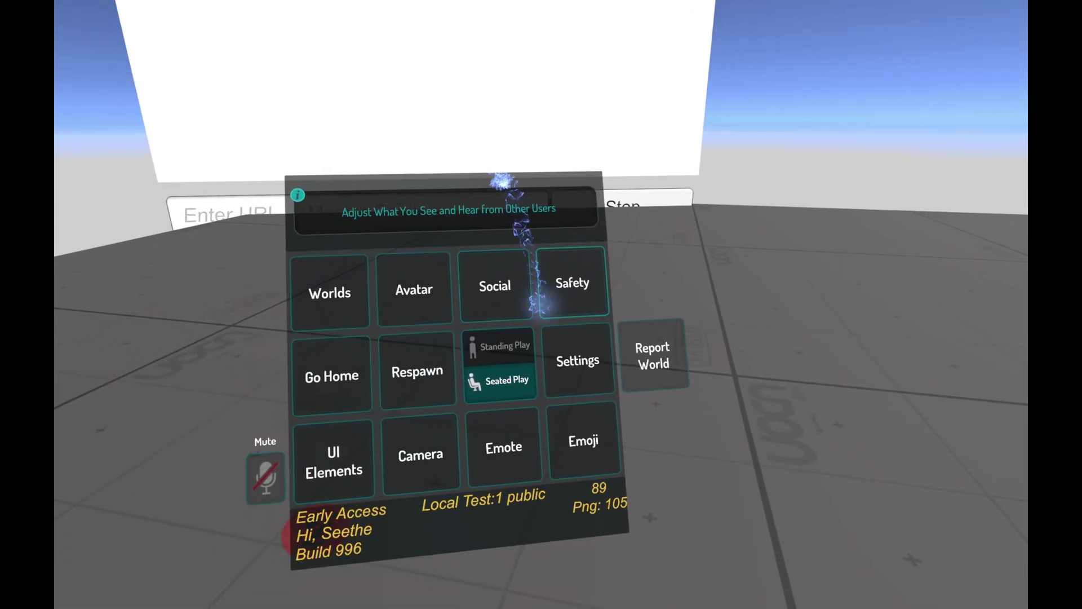
{"action": "left_click", "coordinate": [575, 359]}
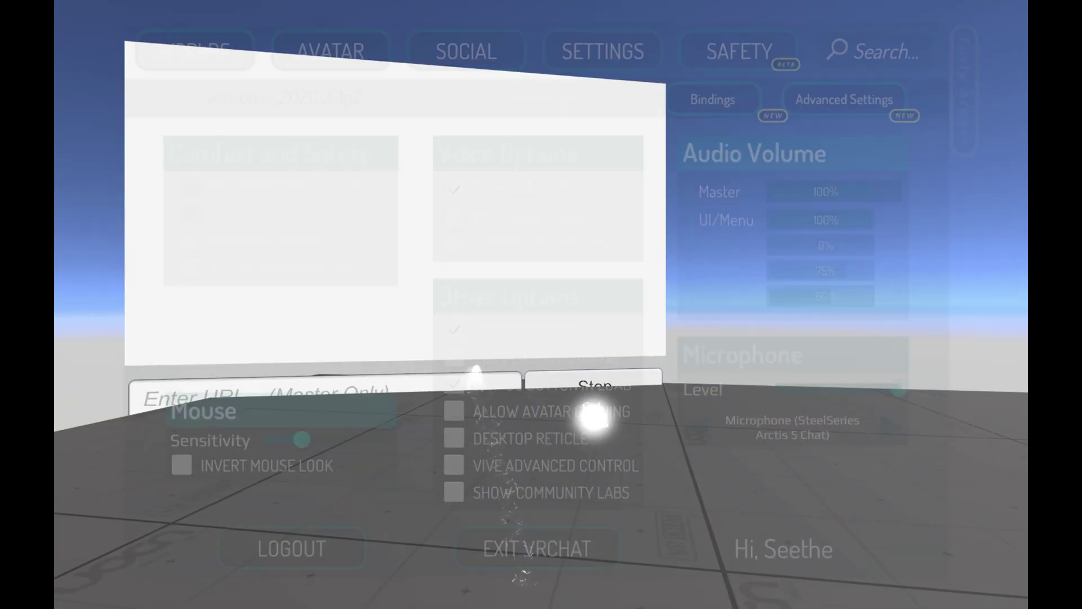
{"action": "left_click", "coordinate": [557, 558]}
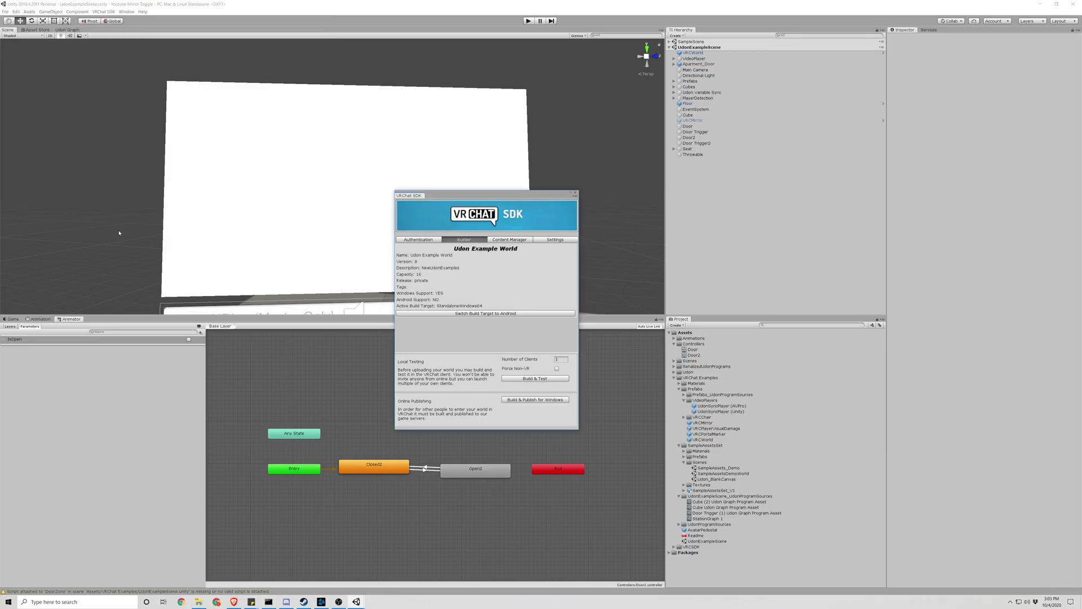
Step: Close the VRChat SDK window and raise the whole VideoPlayer object slightly along the vertical axis
{"action": "left_click", "coordinate": [119, 233]}
{"action": "left_click", "coordinate": [575, 193]}
{"action": "right_click_drag", "start_coordinate": [576, 194], "coordinate": [594, 196]}
{"action": "key", "text": "s"}
{"action": "left_click", "coordinate": [396, 141]}
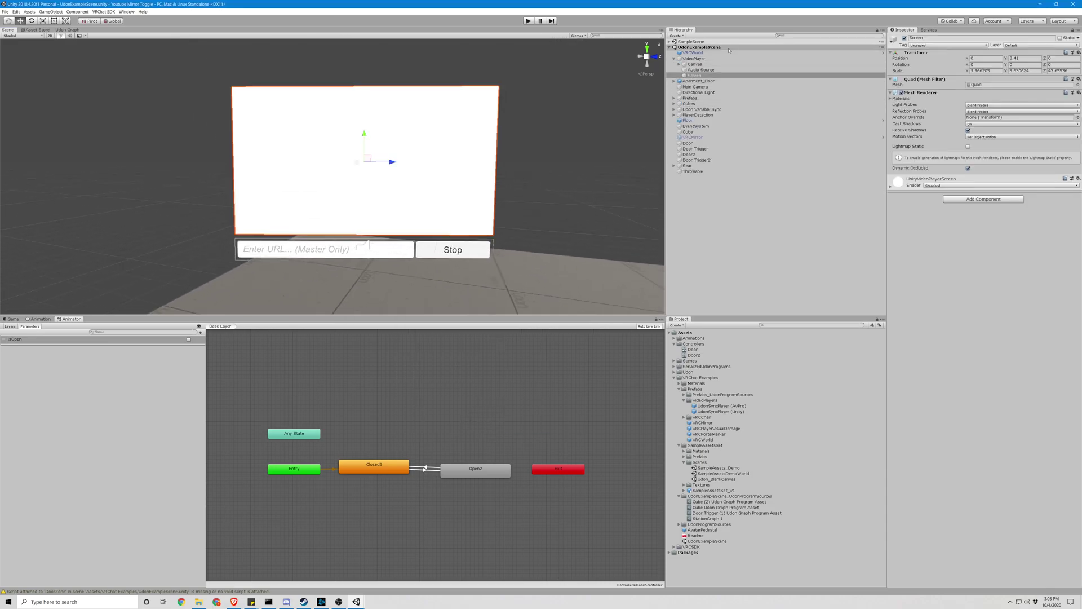
{"action": "left_click", "coordinate": [694, 58]}
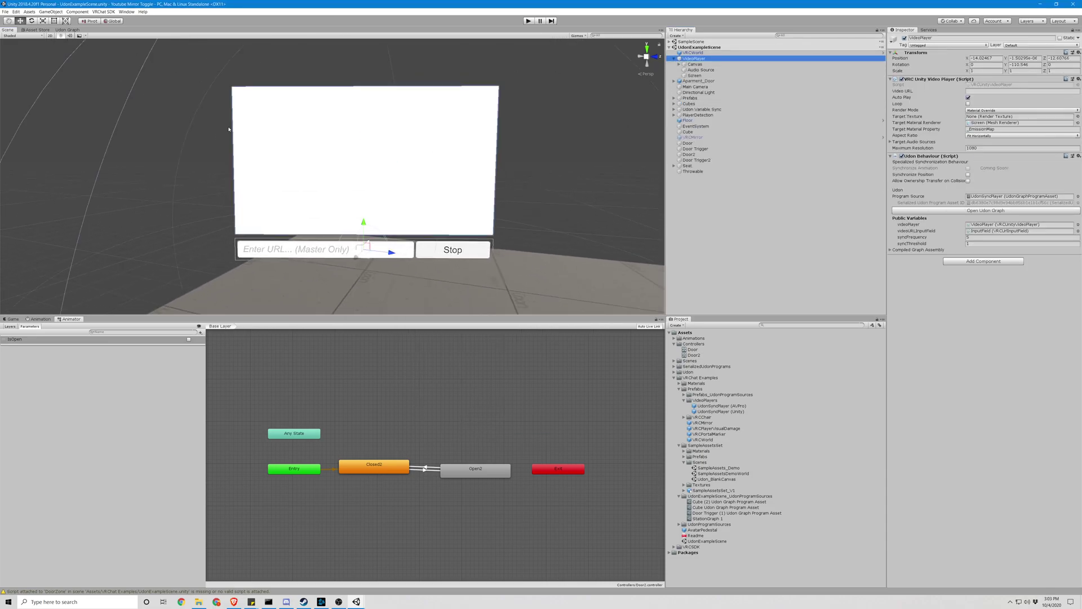
{"action": "left_click_drag", "start_coordinate": [361, 220], "coordinate": [364, 201]}
Step: Examine the raised video player's height above the floor, its URL input field and its screen
{"action": "scroll", "coordinate": [538, 161], "scroll_direction": "up", "scroll_amount": 5}
{"action": "scroll", "coordinate": [544, 154], "scroll_direction": "down", "scroll_amount": 6}
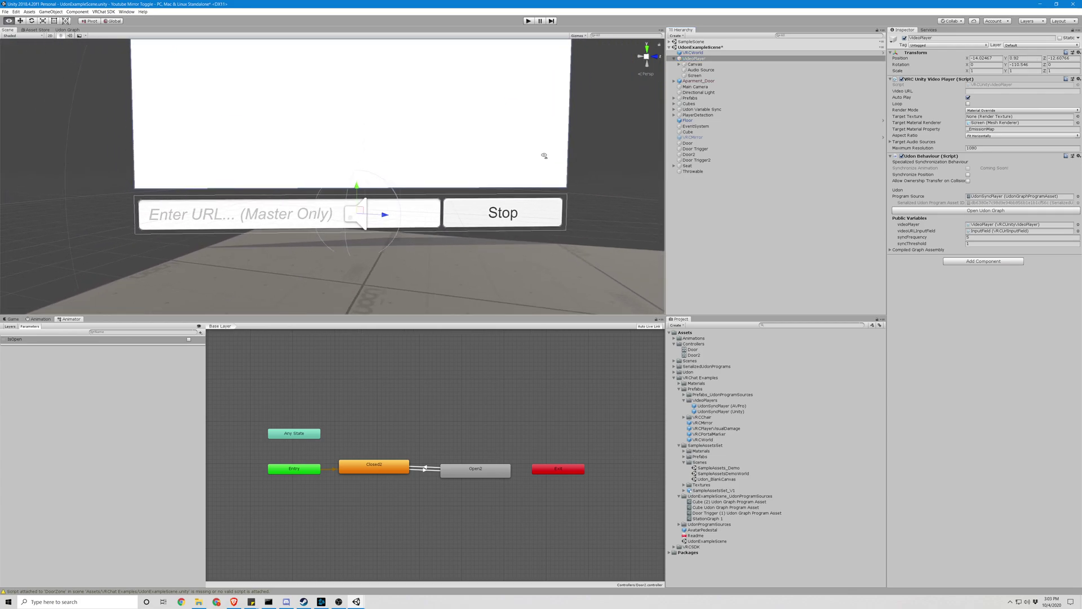
{"action": "scroll", "coordinate": [529, 130], "scroll_direction": "up", "scroll_amount": 3}
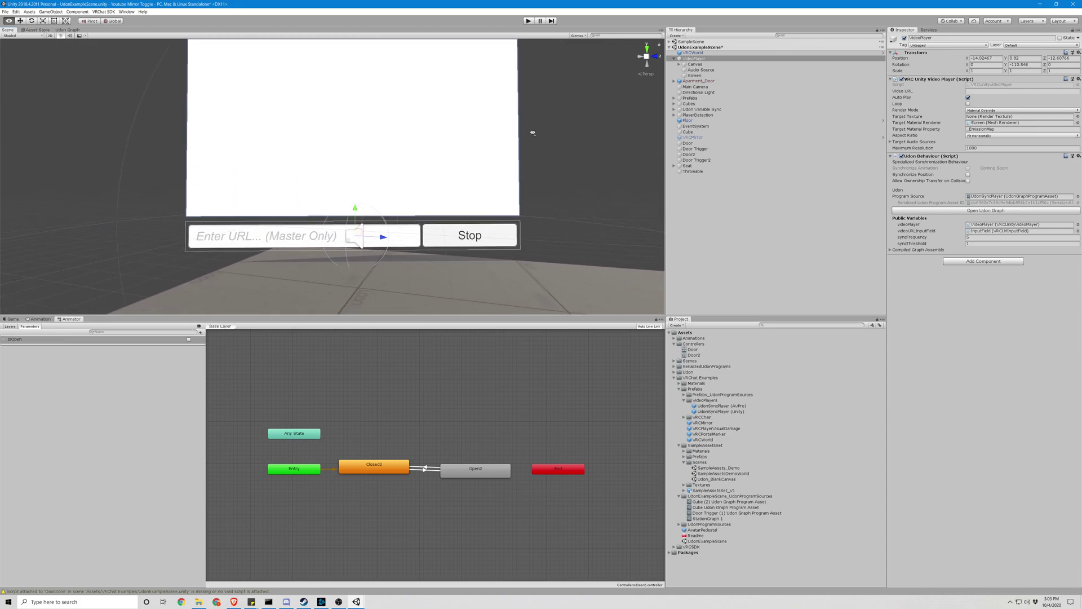
{"action": "scroll", "coordinate": [533, 127], "scroll_direction": "down", "scroll_amount": 4}
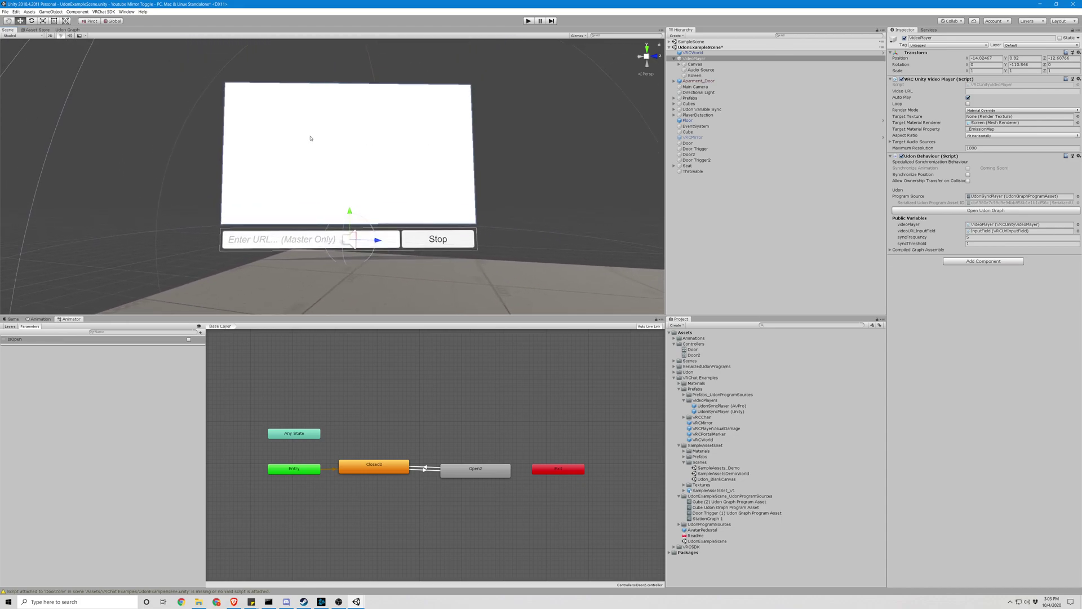
{"action": "left_click", "coordinate": [299, 240]}
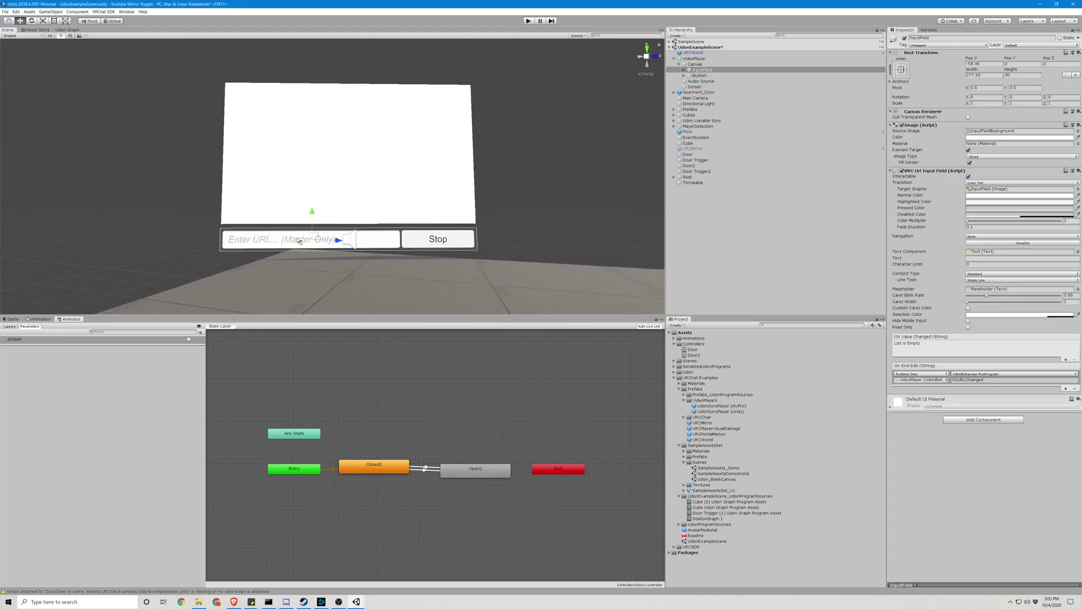
{"action": "left_click", "coordinate": [286, 169]}
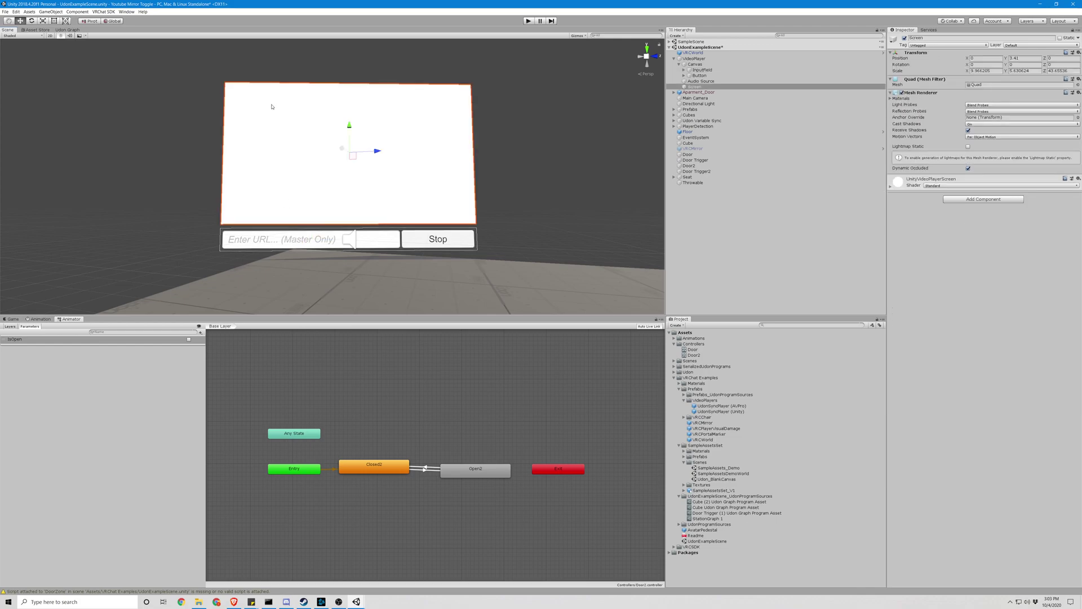
{"action": "mouse_move", "coordinate": [522, 122]}
{"action": "right_mouse_down"}
{"action": "mouse_move", "coordinate": [509, 120]}
{"action": "mouse_move", "coordinate": [521, 105]}
{"action": "mouse_move", "coordinate": [521, 123]}
{"action": "right_mouse_up"}
{"action": "key", "text": "s"}
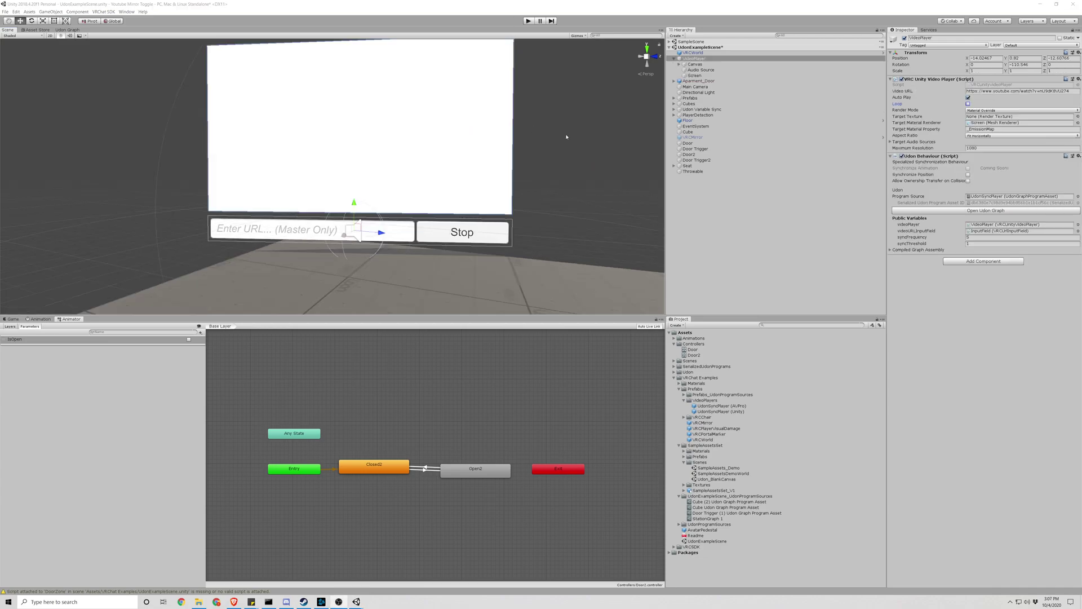
Step: Check the Video URL entered in the VideoPlayer's VRC Unity Video Player component
{"action": "left_click", "coordinate": [489, 122]}
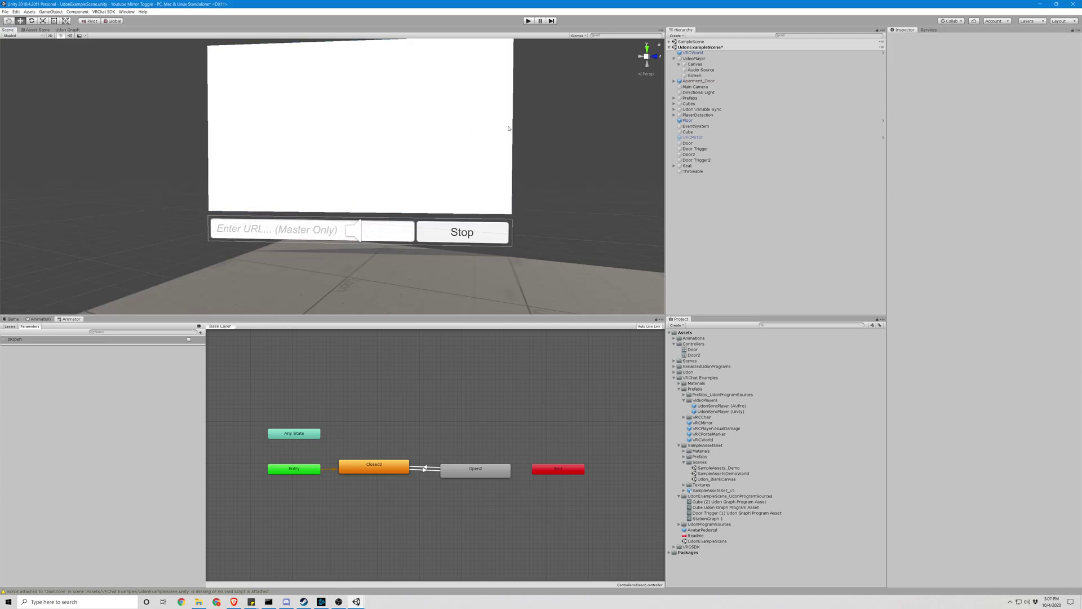
{"action": "left_click", "coordinate": [482, 139]}
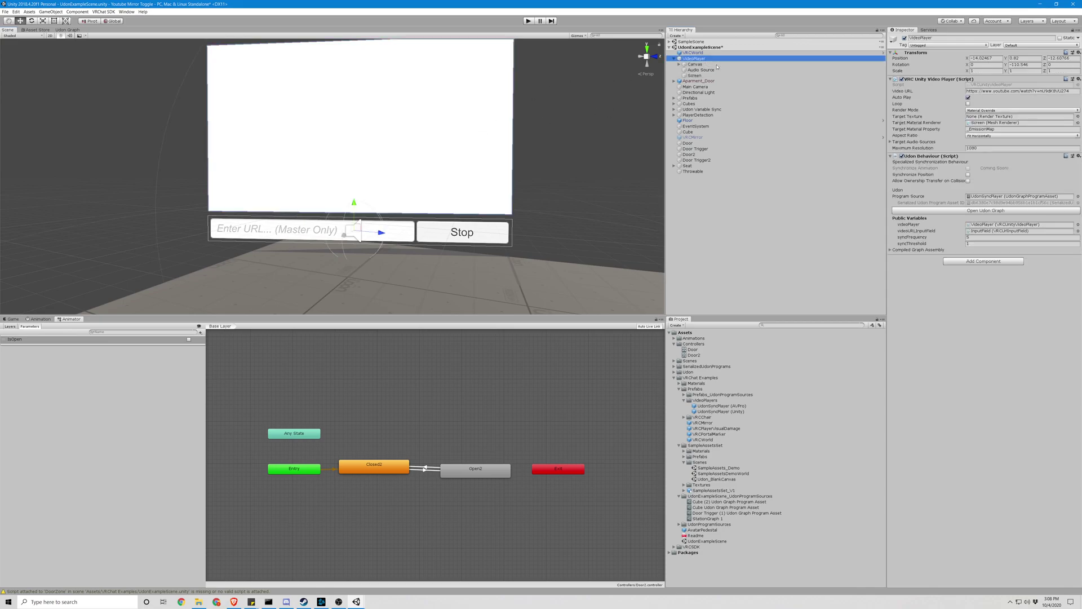
{"action": "left_click", "coordinate": [1035, 91]}
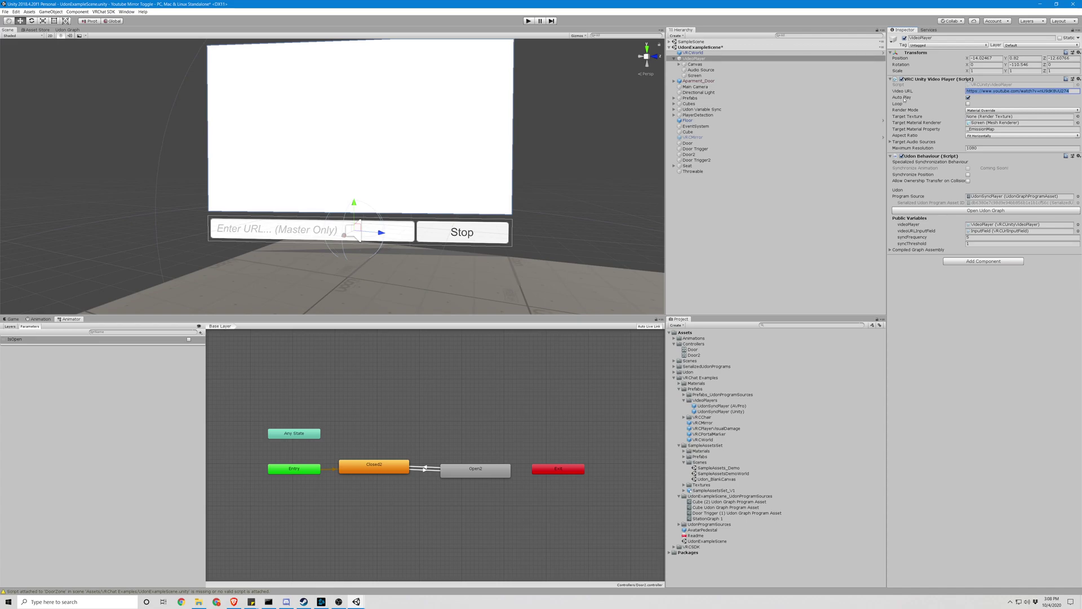
Step: Build and test the world again with the updated VideoPlayer
{"action": "left_click", "coordinate": [103, 11]}
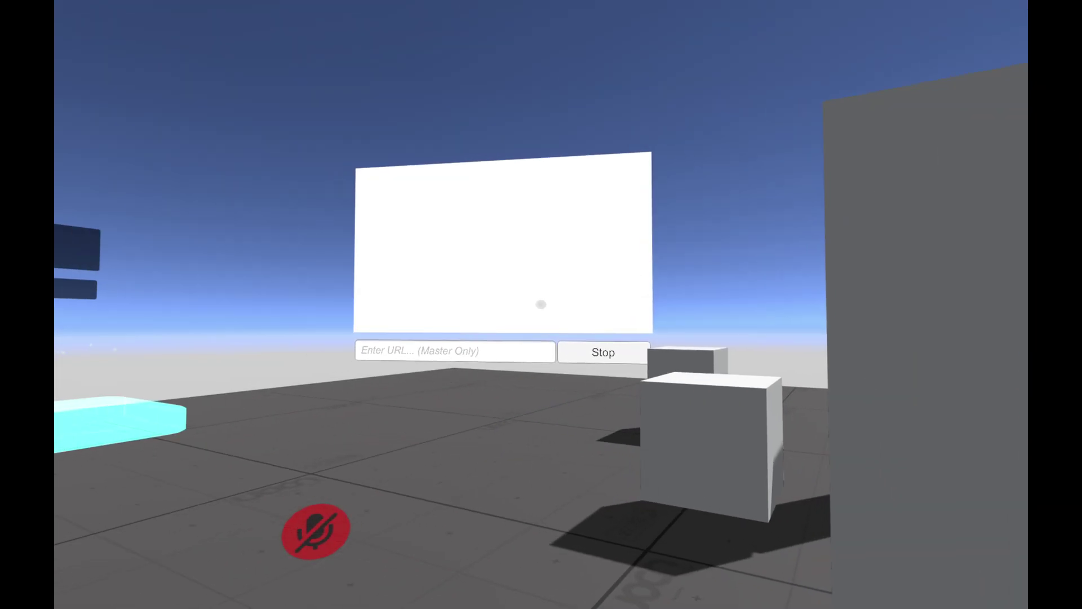
Step: Approach the video player in the test world and inspect its screen, URL field and Stop button from several distances
{"action": "key", "text": "w"}
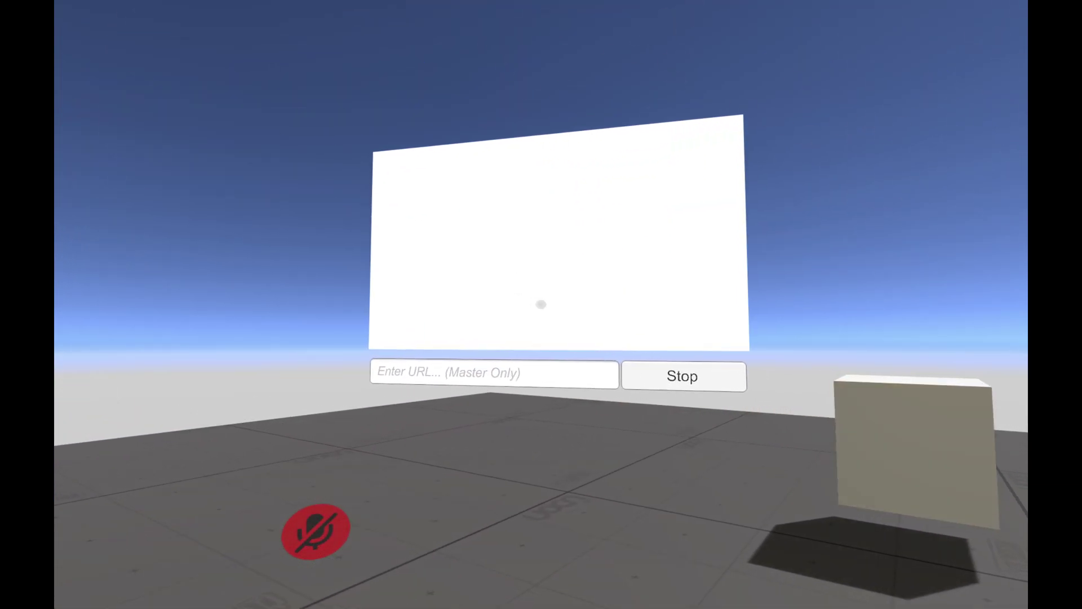
{"action": "key", "text": "w"}
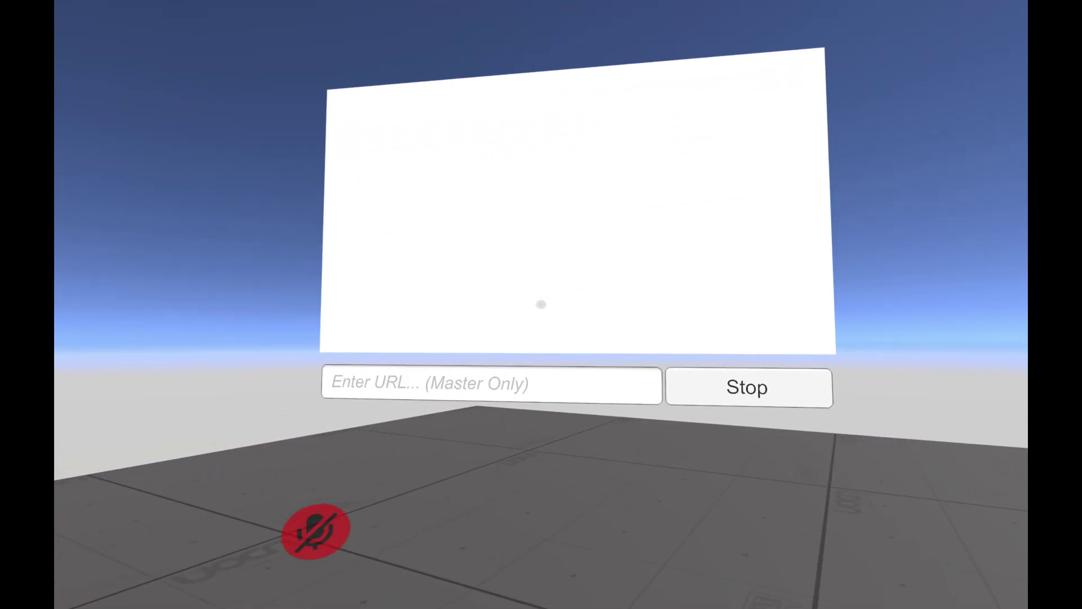
{"action": "key", "text": "w"}
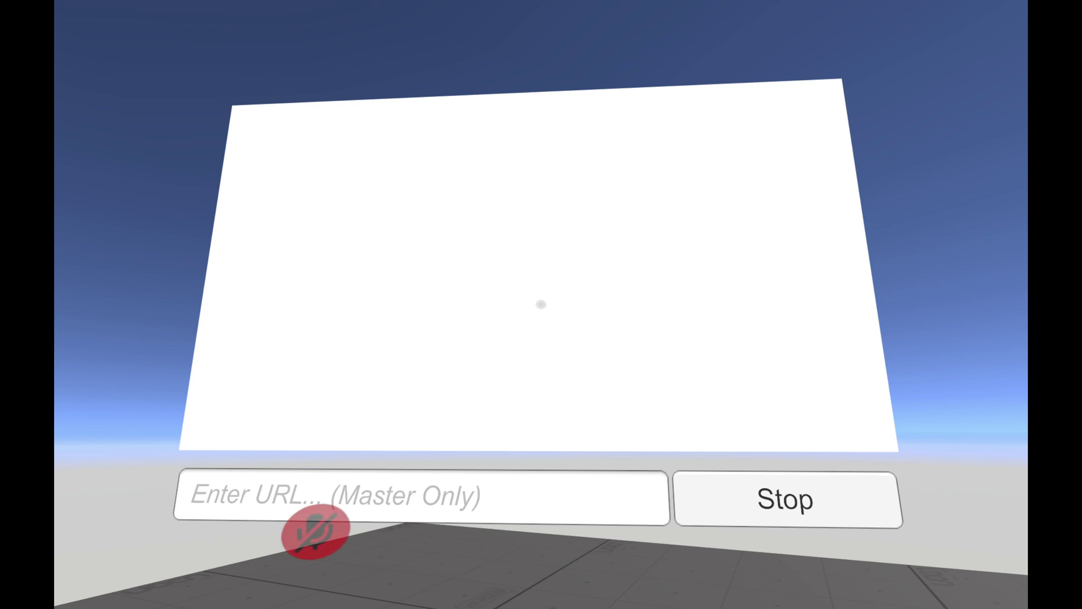
{"action": "key", "text": "w"}
{"action": "key", "text": "a"}
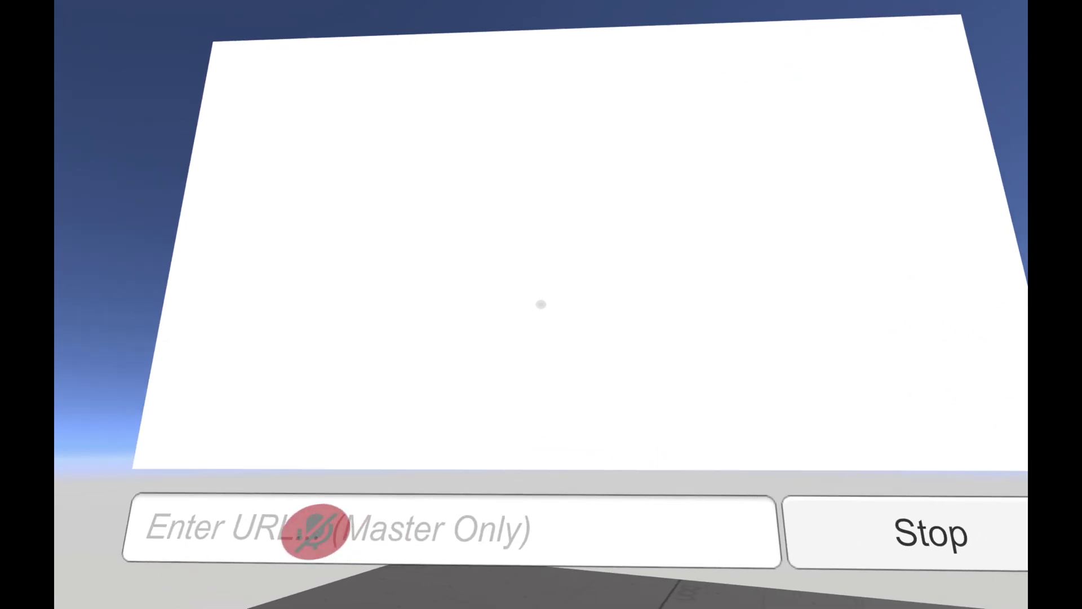
{"action": "key", "text": "s"}
{"action": "key", "text": "s"}
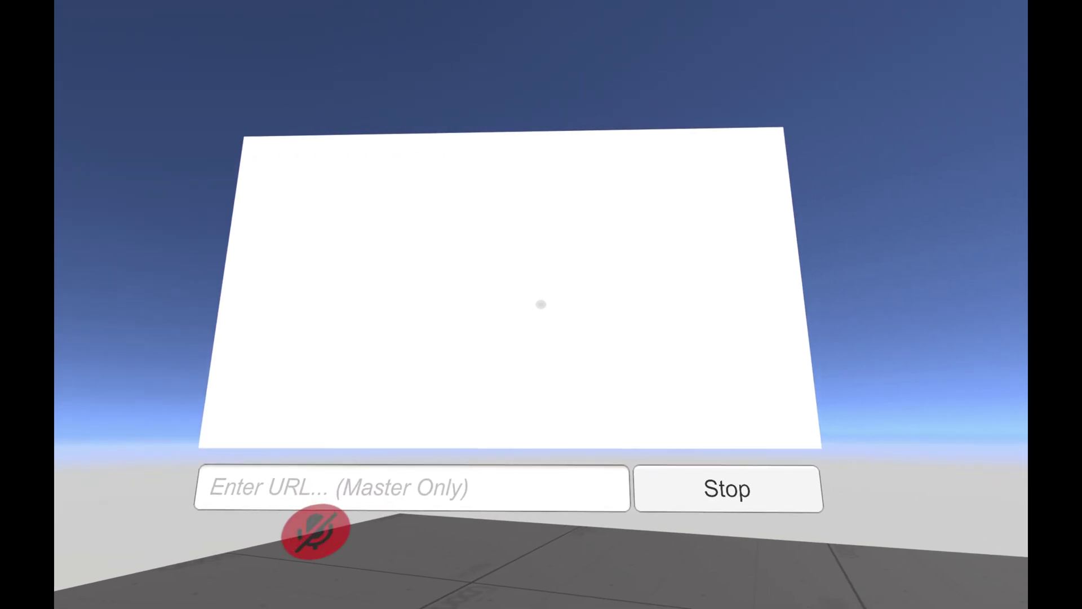
{"action": "key", "text": "w"}
{"action": "key", "text": "a"}
{"action": "key", "text": "s"}
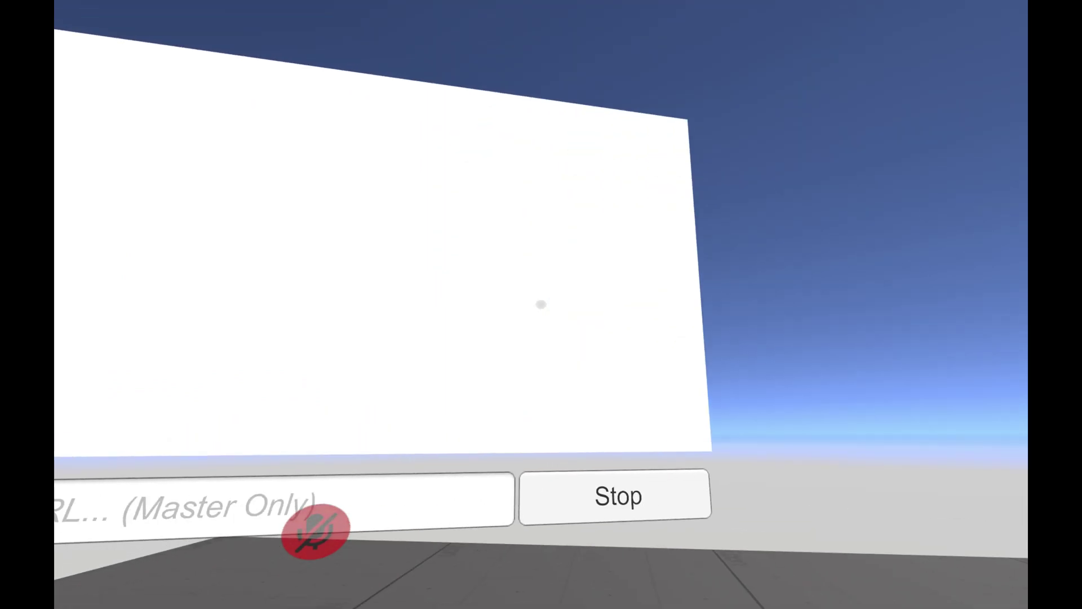
Step: Watch the default video playing on the player's screen from a distance and from close up
{"action": "key", "text": "alt+Tab"}
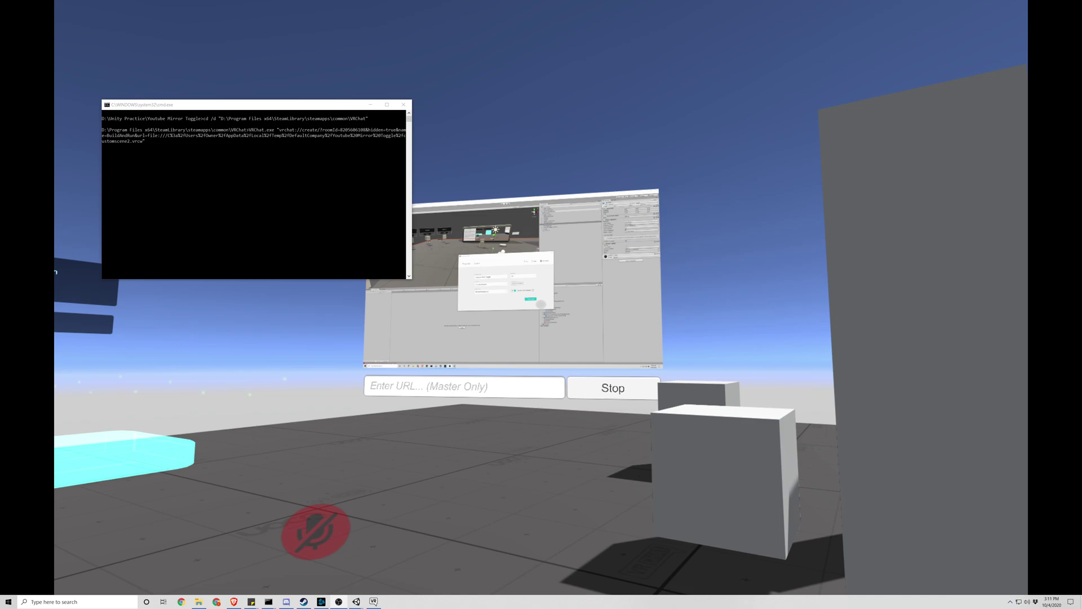
{"action": "key", "text": "alt+Tab"}
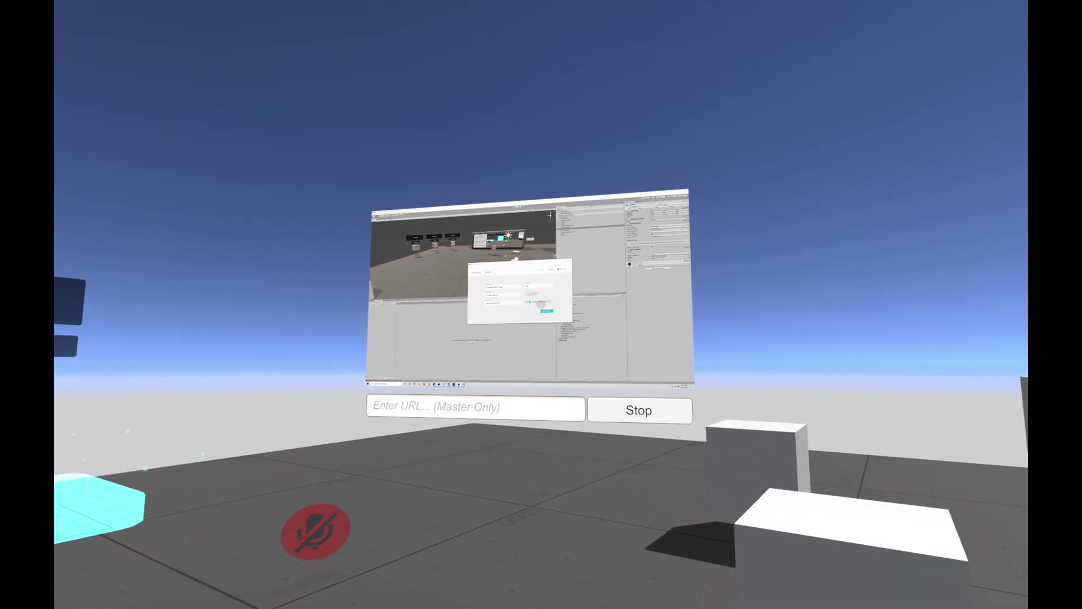
{"action": "key", "text": "w"}
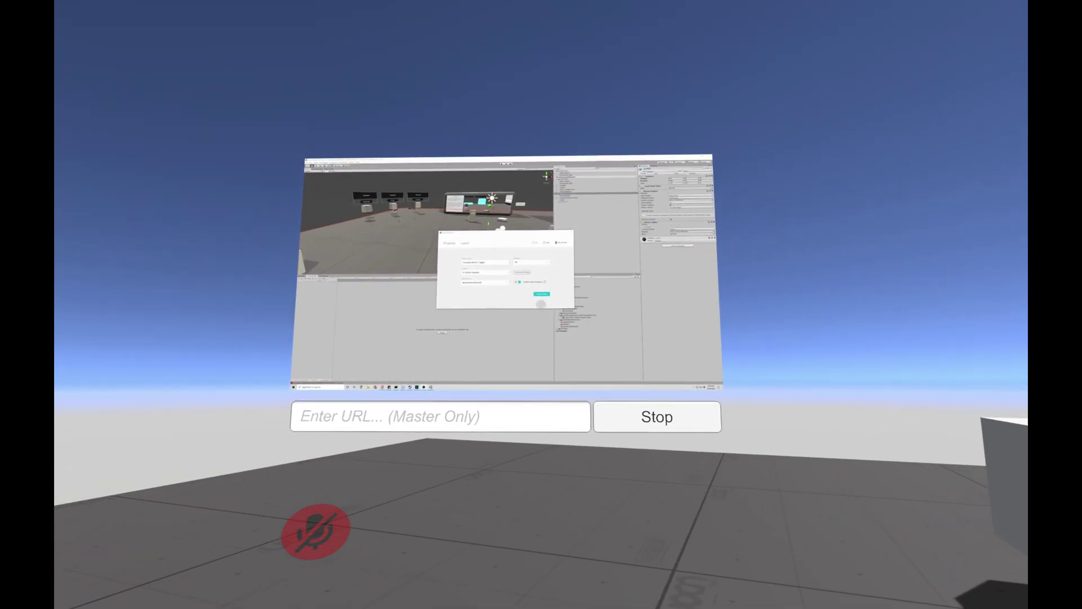
{"action": "key", "text": "w"}
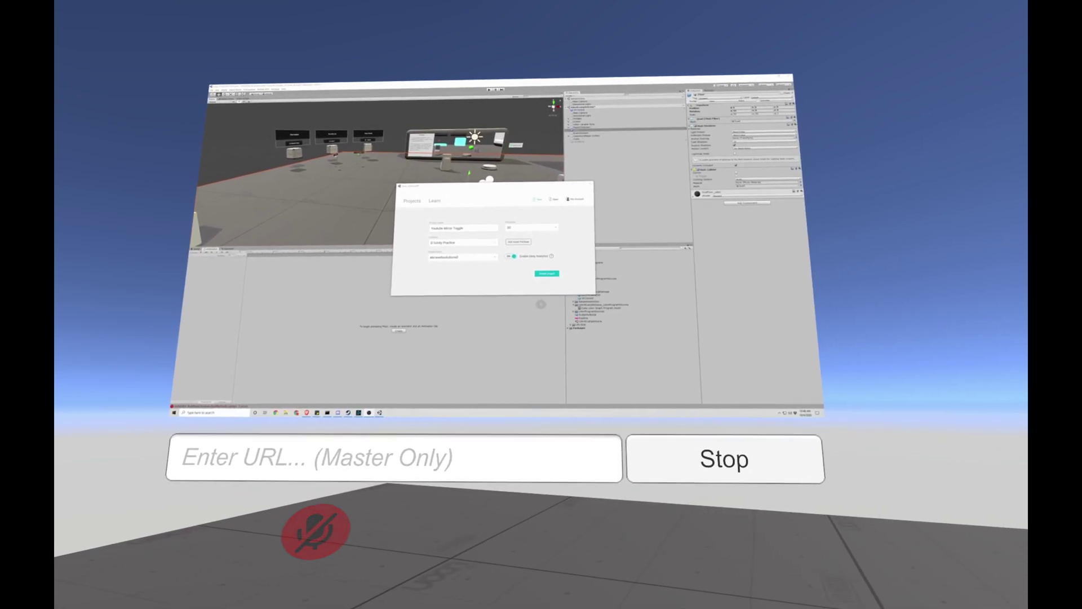
{"action": "key", "text": "w"}
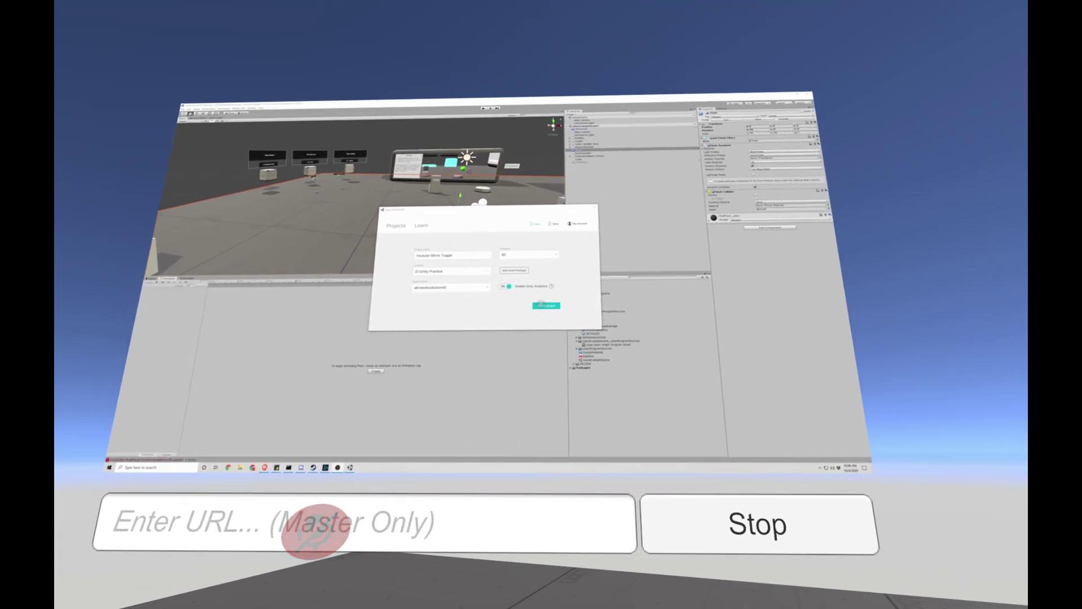
{"action": "key", "text": "s"}
{"action": "key", "text": "a"}
{"action": "key", "text": "w"}
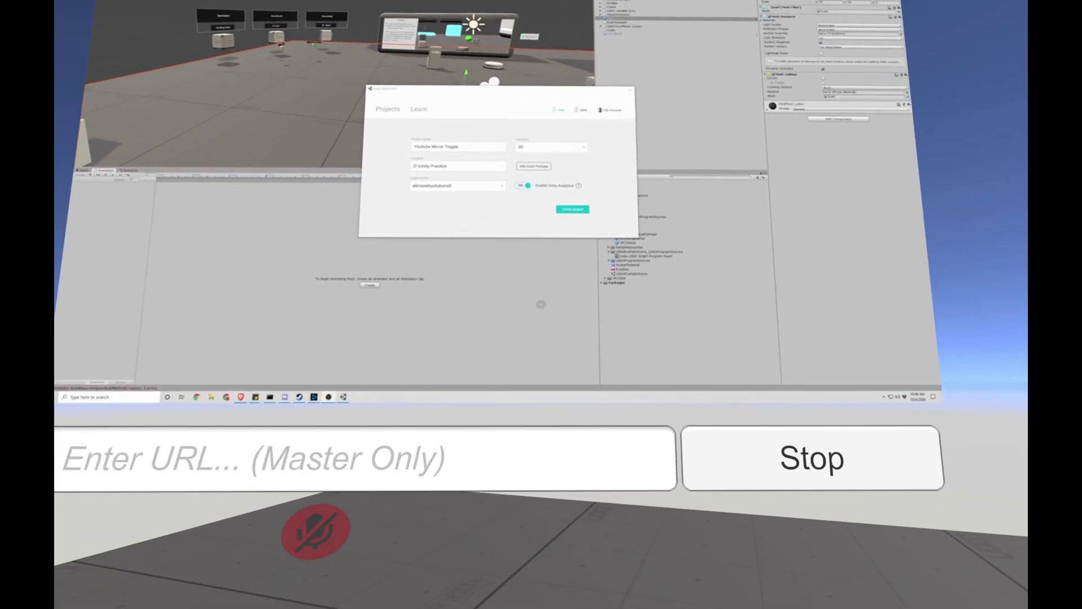
{"action": "key", "text": "Escape"}
{"action": "left_click", "coordinate": [541, 307]}
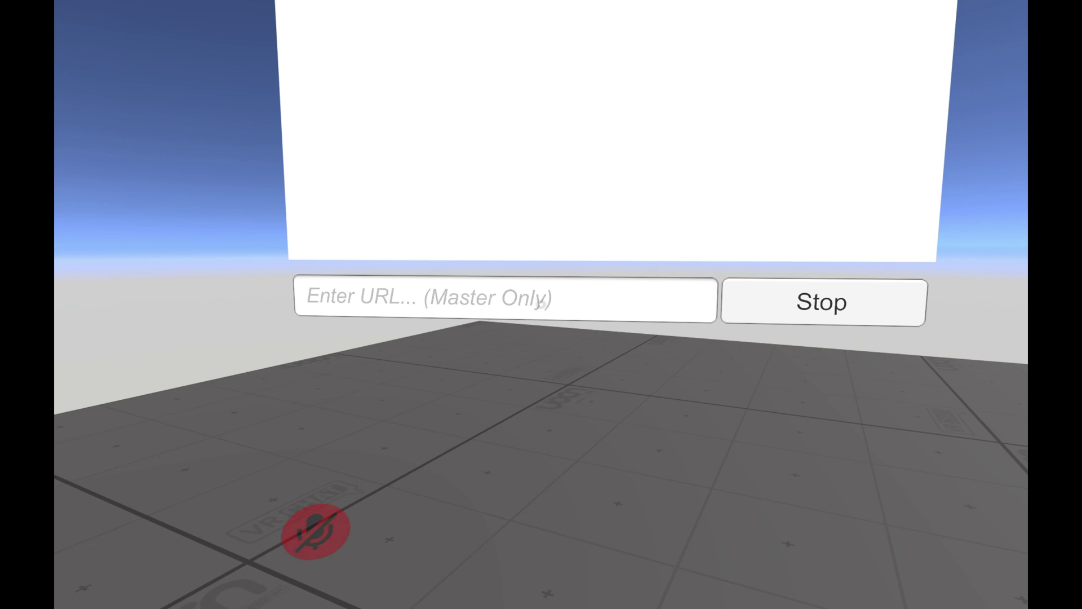
{"action": "key", "text": "alt+Tab"}
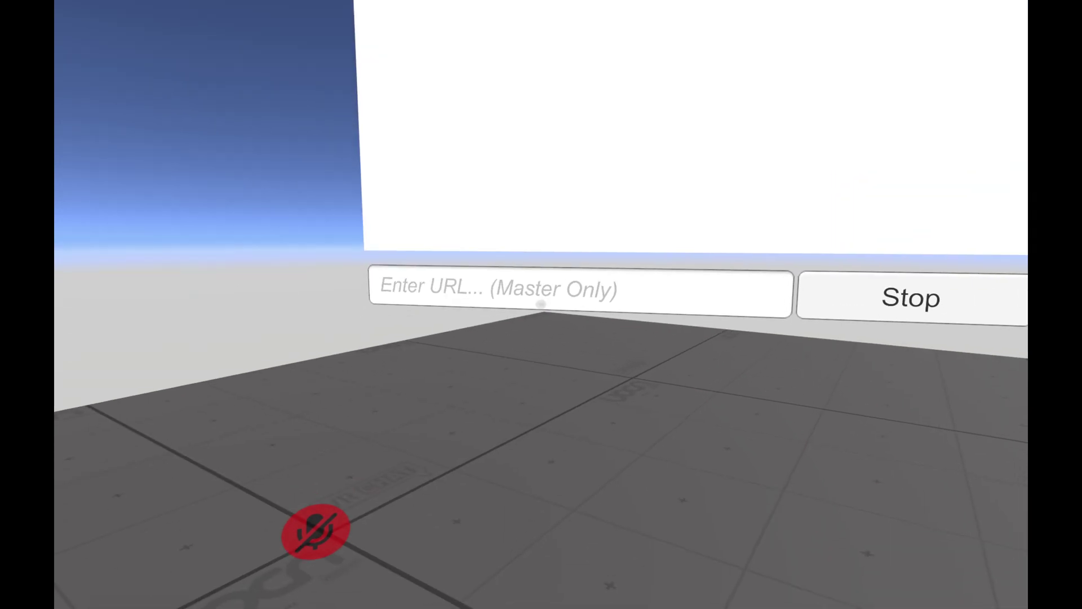
{"action": "left_click", "coordinate": [540, 304]}
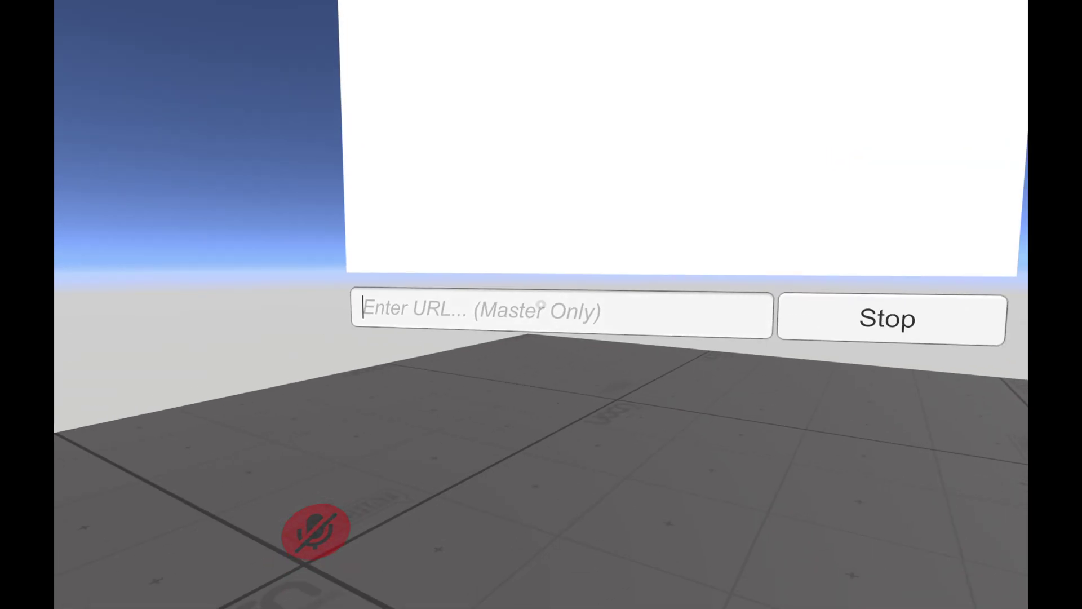
{"action": "type", "text": "https://www.youtube.com/watch?v=P7EB3Zxqj7g"}
{"action": "key", "text": "Return"}
Step: Stop the video playback, exit VRChat and return to the Unity scene
{"action": "key", "text": "s"}
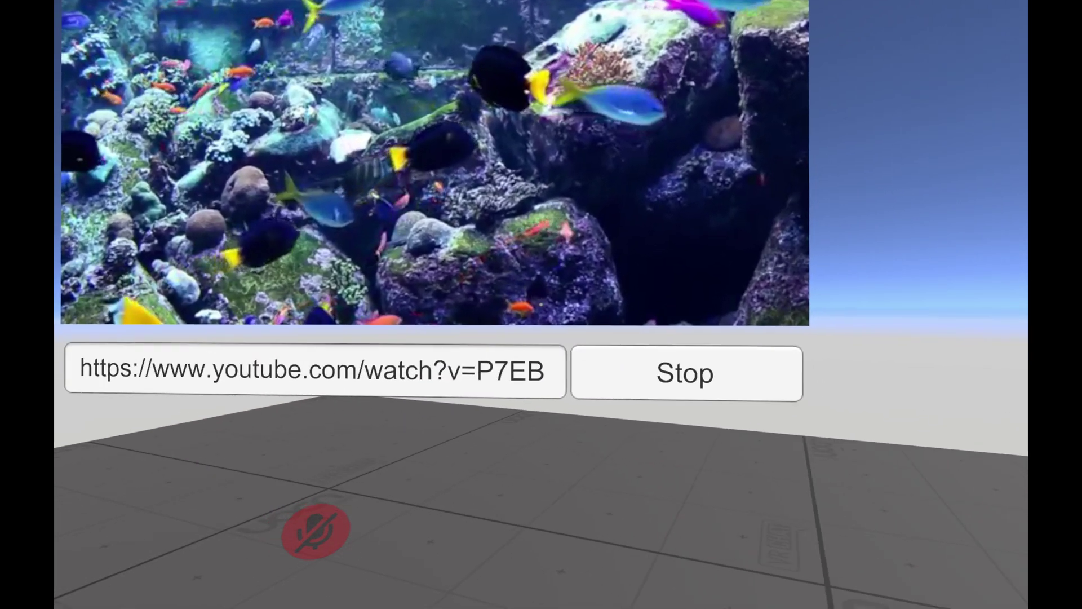
{"action": "left_click", "coordinate": [541, 304]}
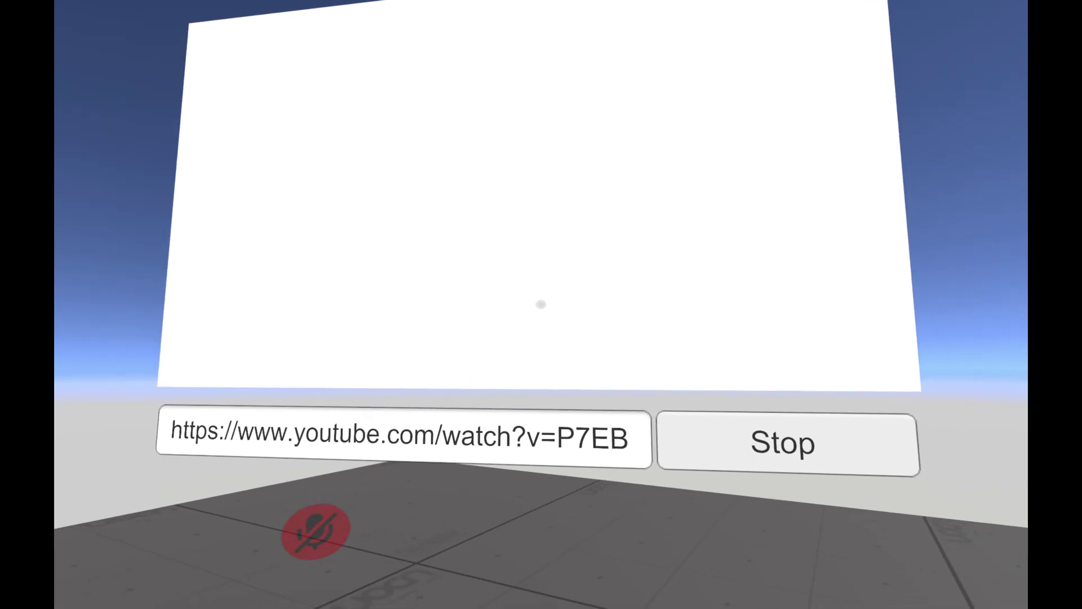
{"action": "key", "text": "Escape"}
{"action": "left_click", "coordinate": [542, 319]}
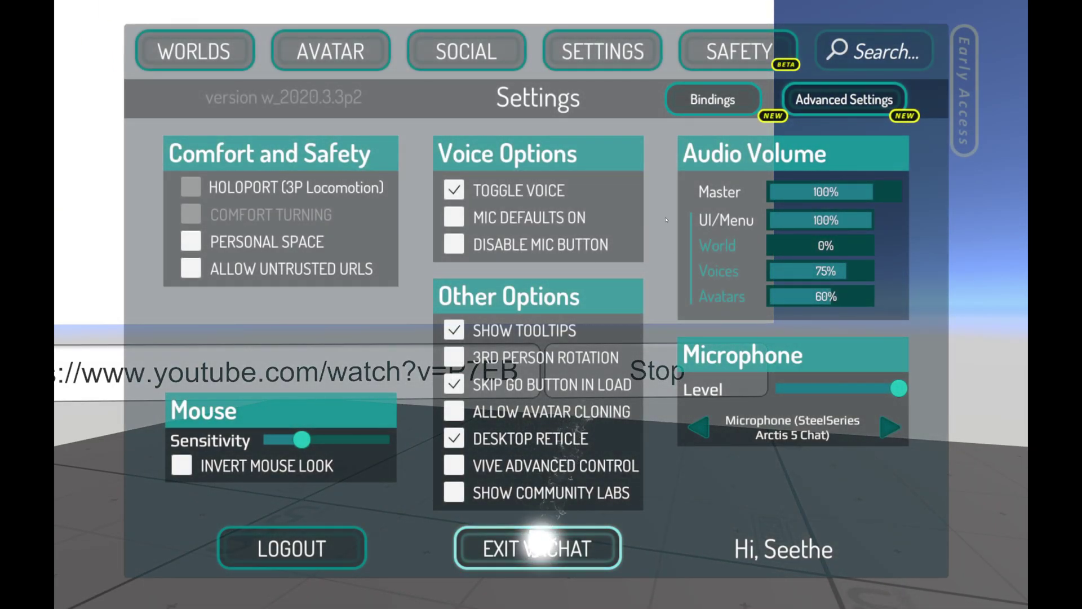
{"action": "left_click", "coordinate": [538, 544]}
{"action": "left_click", "coordinate": [575, 199]}
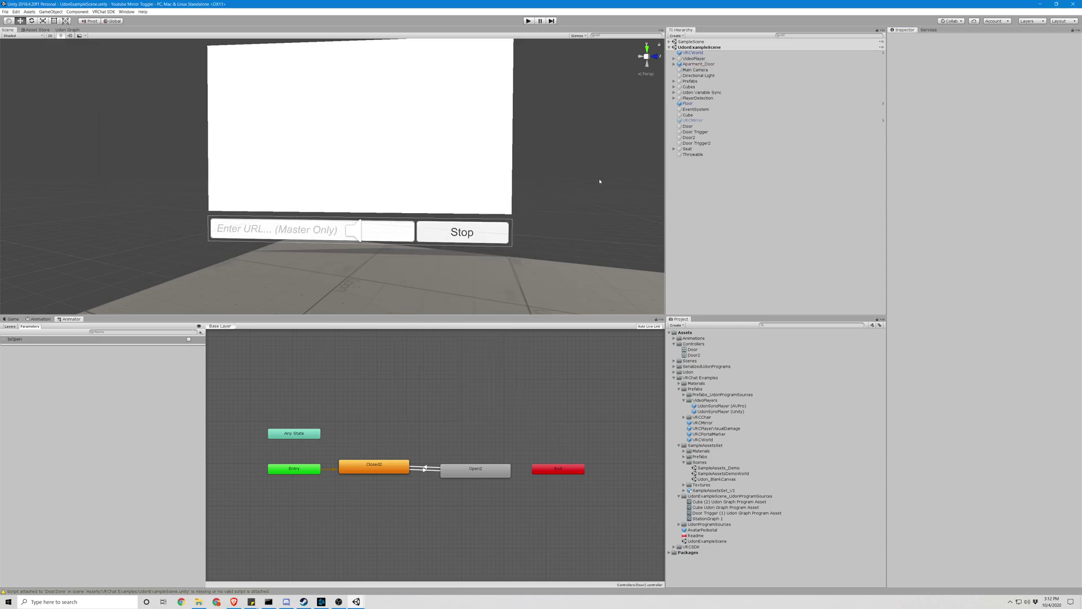
Step: Examine the VideoPlayer's child objects and its screen in the scene
{"action": "left_click", "coordinate": [694, 59]}
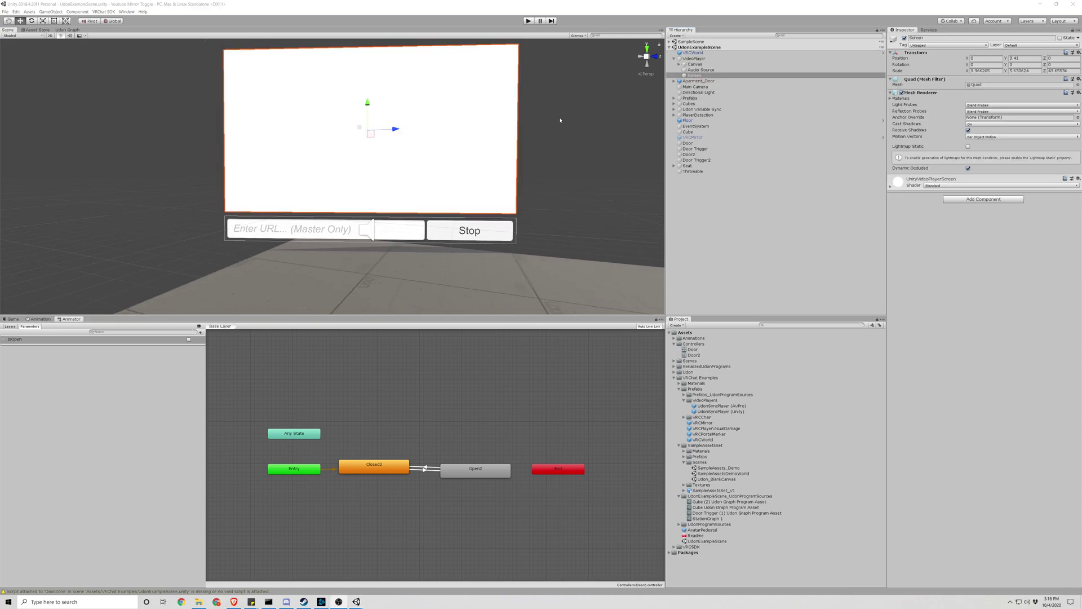
{"action": "left_click", "coordinate": [560, 120]}
{"action": "right_click_drag", "start_coordinate": [560, 120], "coordinate": [559, 214]}
{"action": "key", "text": "w"}
{"action": "key", "text": "s"}
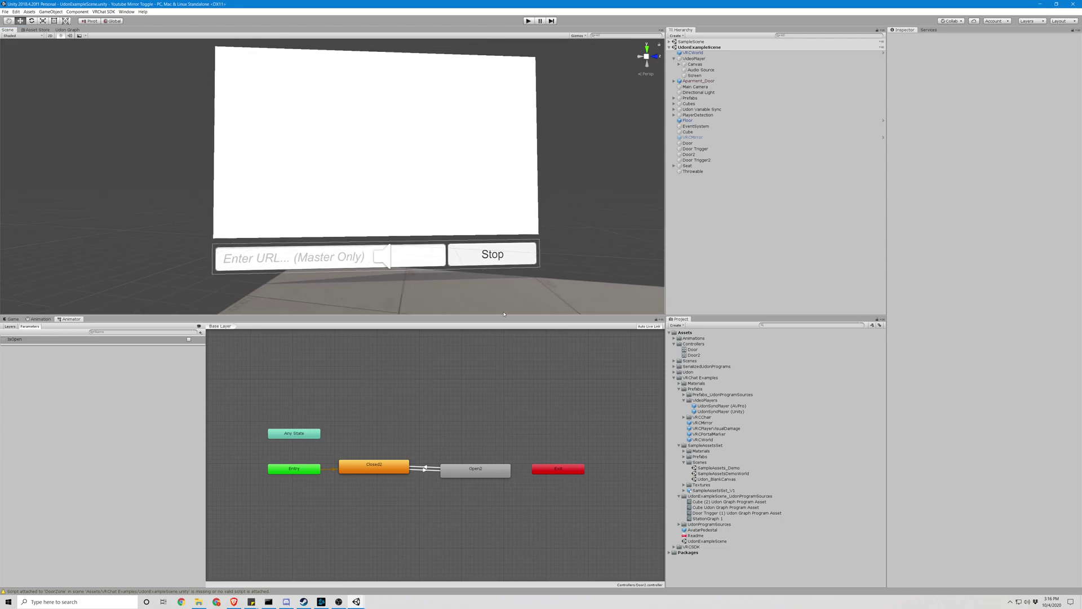
Step: Rename the cube that controls the VRCMirror as Mirror Trigger
{"action": "right_click_drag", "start_coordinate": [503, 314], "coordinate": [633, 290]}
{"action": "left_click", "coordinate": [445, 220]}
{"action": "right_click_drag", "start_coordinate": [445, 220], "coordinate": [572, 193]}
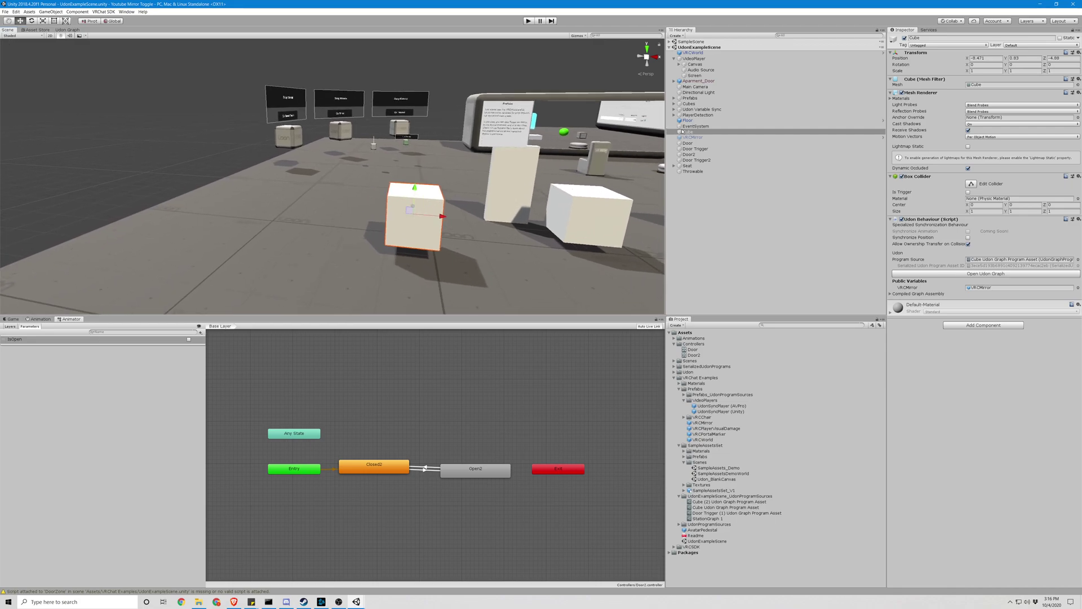
{"action": "right_click", "coordinate": [691, 133]}
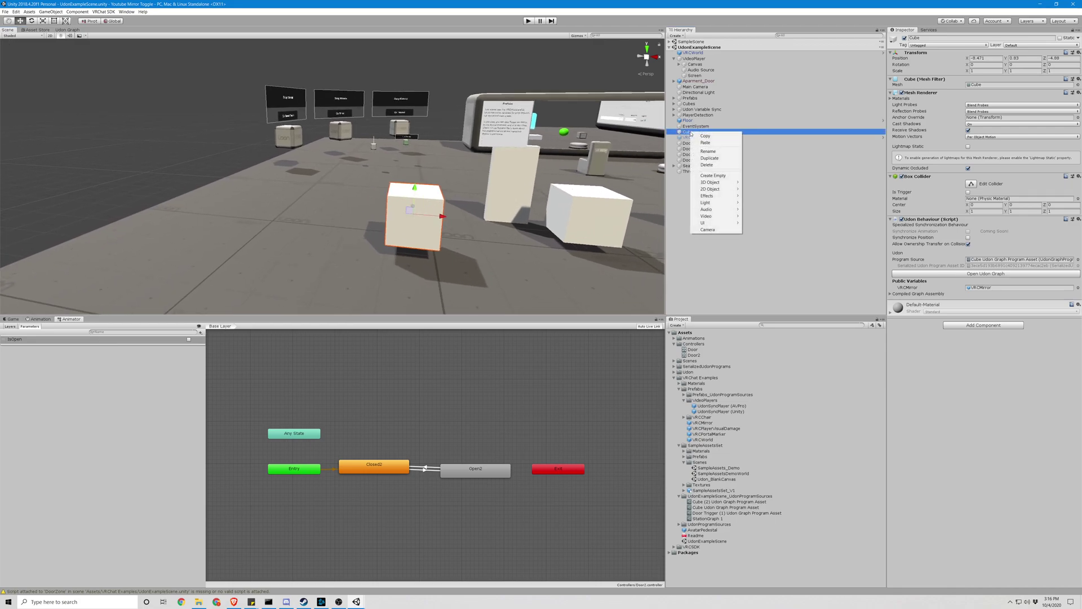
{"action": "left_click", "coordinate": [713, 152]}
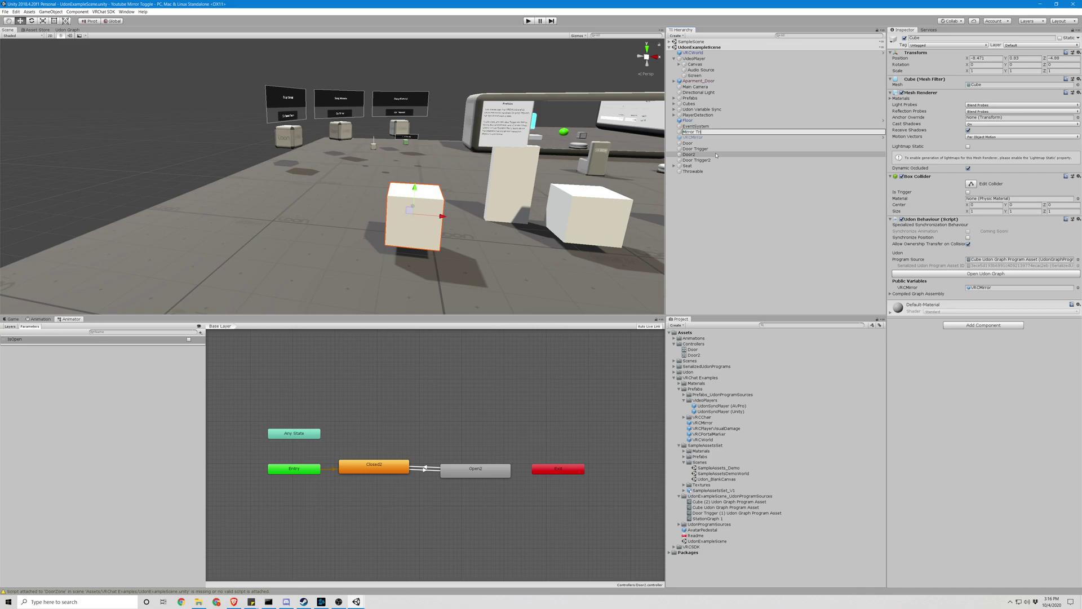
Step: Duplicate the Mirror Trigger cube and rename the copy as Video Trigger
{"action": "key", "text": "ctrl+d"}
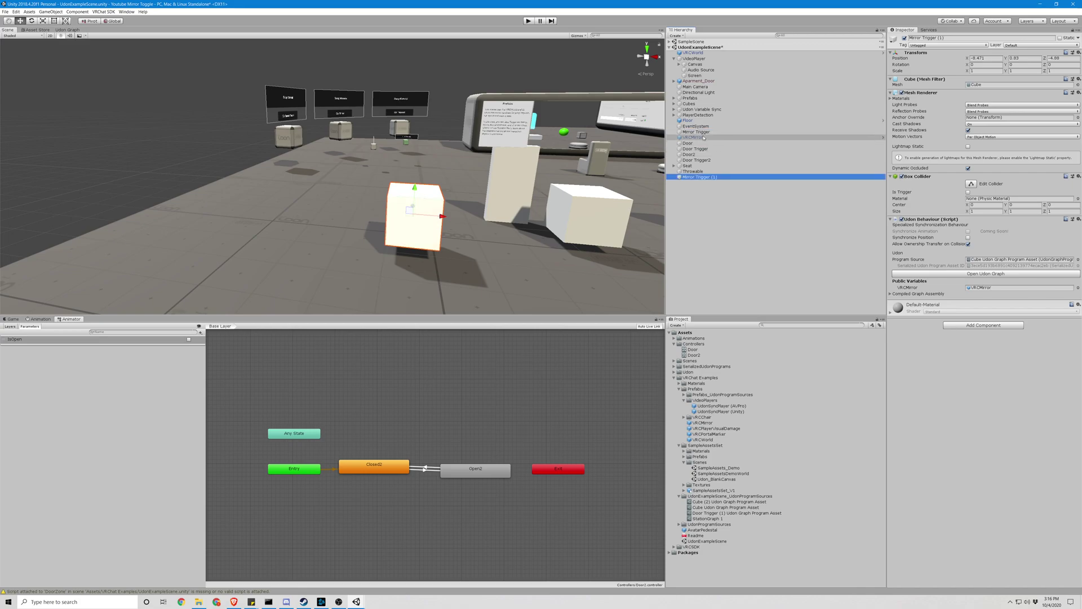
{"action": "right_click", "coordinate": [699, 177]}
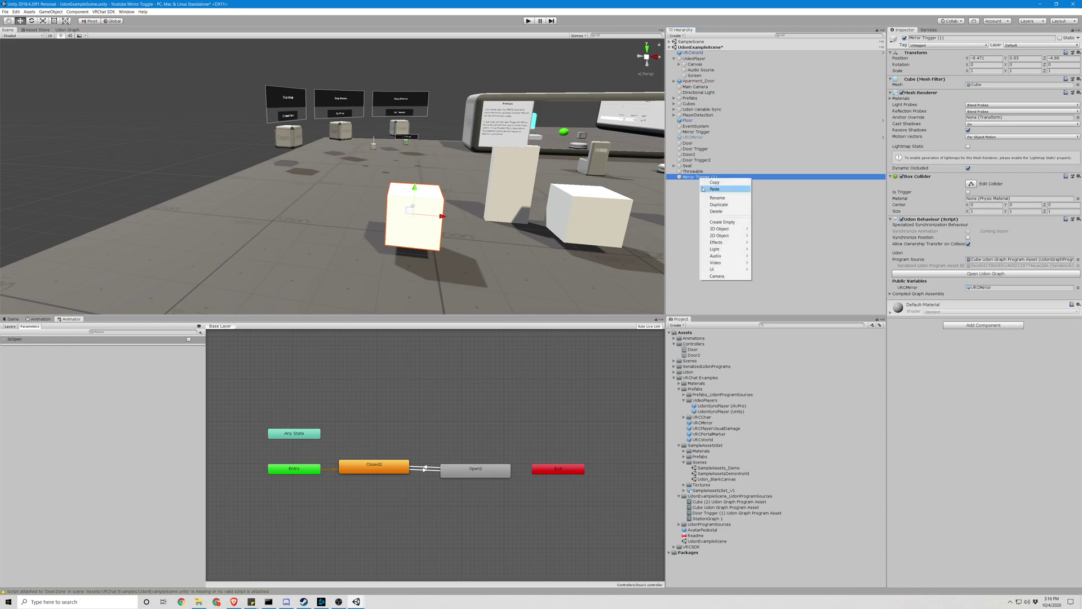
{"action": "left_click", "coordinate": [733, 198]}
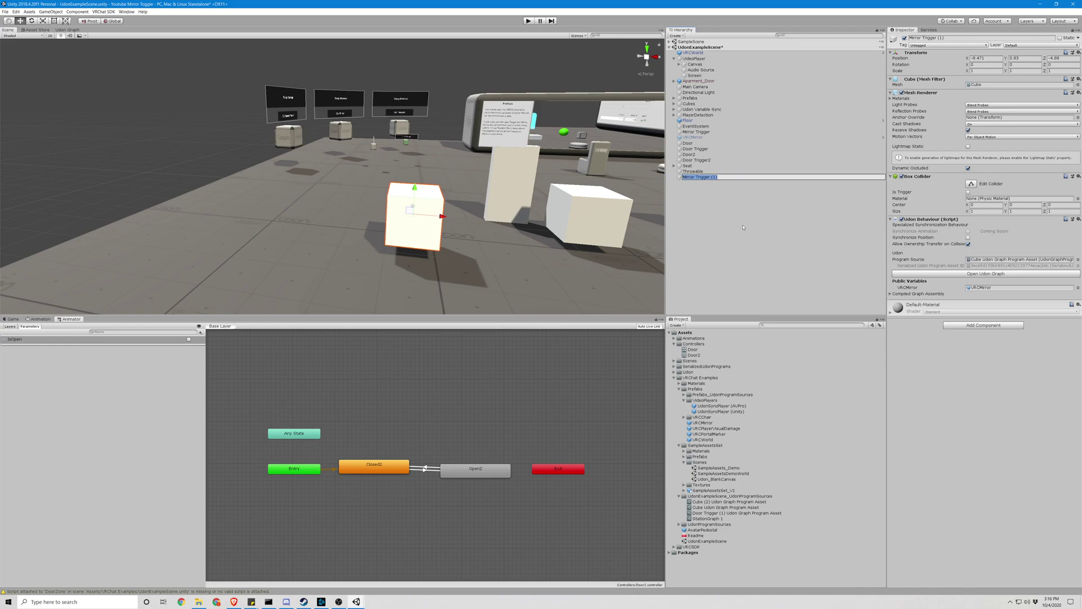
{"action": "type", "text": "Video Trigger"}
{"action": "key", "text": "Return"}
Step: Move the Video Trigger cube along its Z axis to a spot in front of the video player
{"action": "right_click_drag", "start_coordinate": [455, 125], "coordinate": [501, 235]}
{"action": "left_click_drag", "start_coordinate": [568, 254], "coordinate": [152, 280]}
{"action": "right_click_drag", "start_coordinate": [151, 280], "coordinate": [458, 216]}
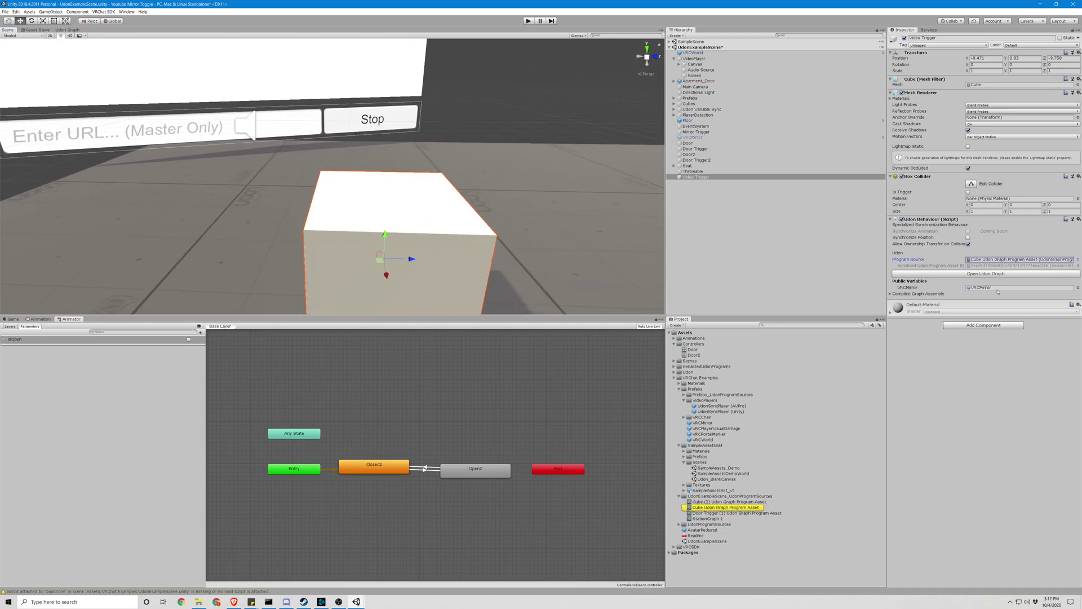
Step: Review the objects selectable for the Video Trigger's VRCMirror variable, then the components of the VideoPlayer object
{"action": "left_click", "coordinate": [1078, 287]}
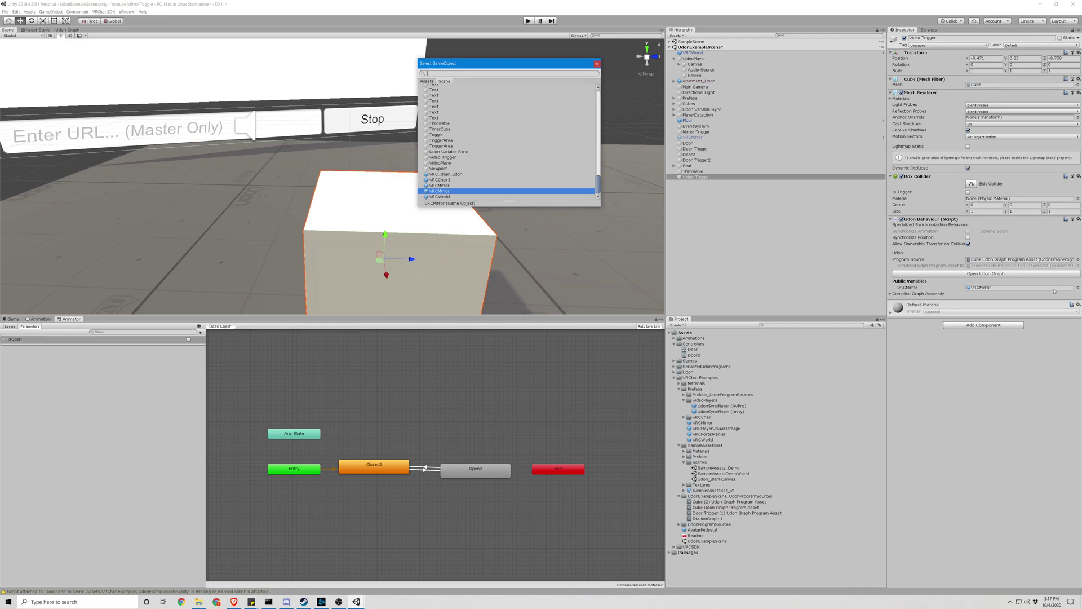
{"action": "left_click", "coordinate": [596, 65]}
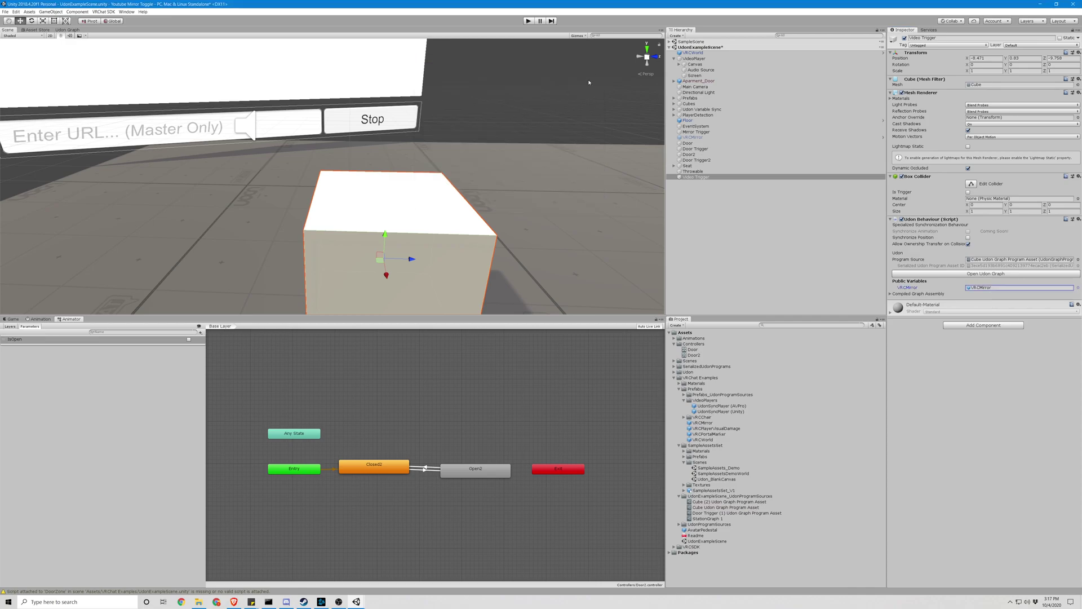
{"action": "left_click", "coordinate": [704, 59]}
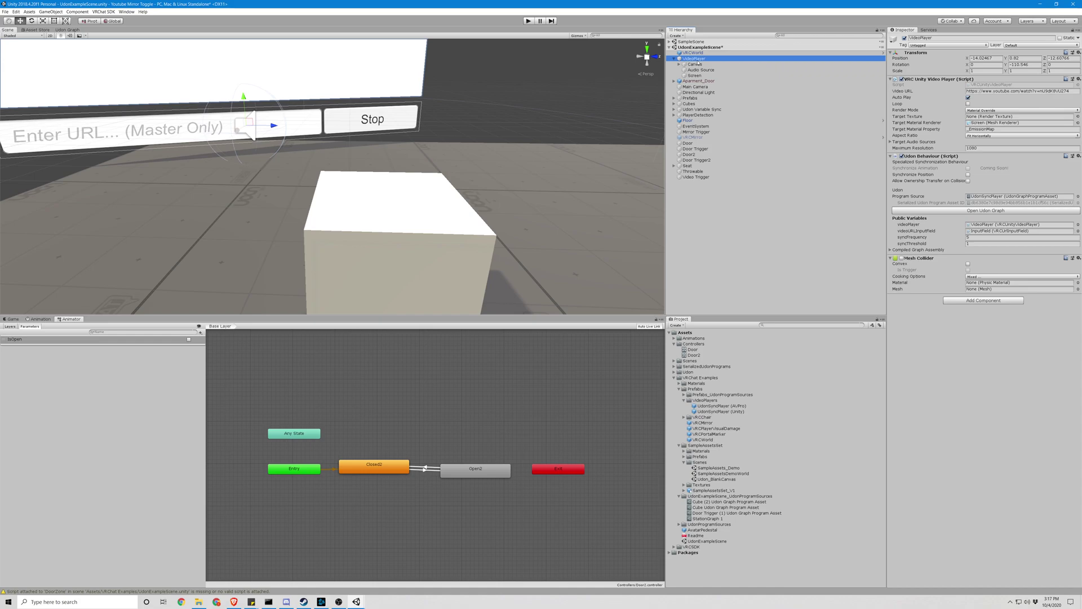
{"action": "right_click_drag", "start_coordinate": [590, 99], "coordinate": [566, 109]}
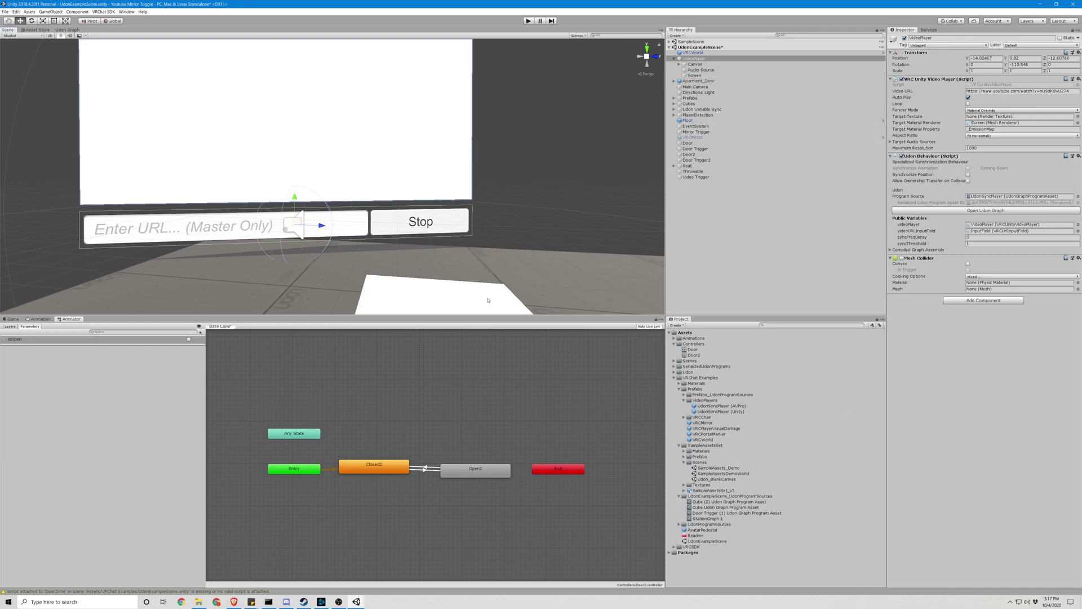
Step: Locate the Video Trigger's program source, Cube Udon Graph Program Asset, in the project and duplicate it
{"action": "left_click", "coordinate": [508, 300]}
{"action": "left_click", "coordinate": [1009, 259]}
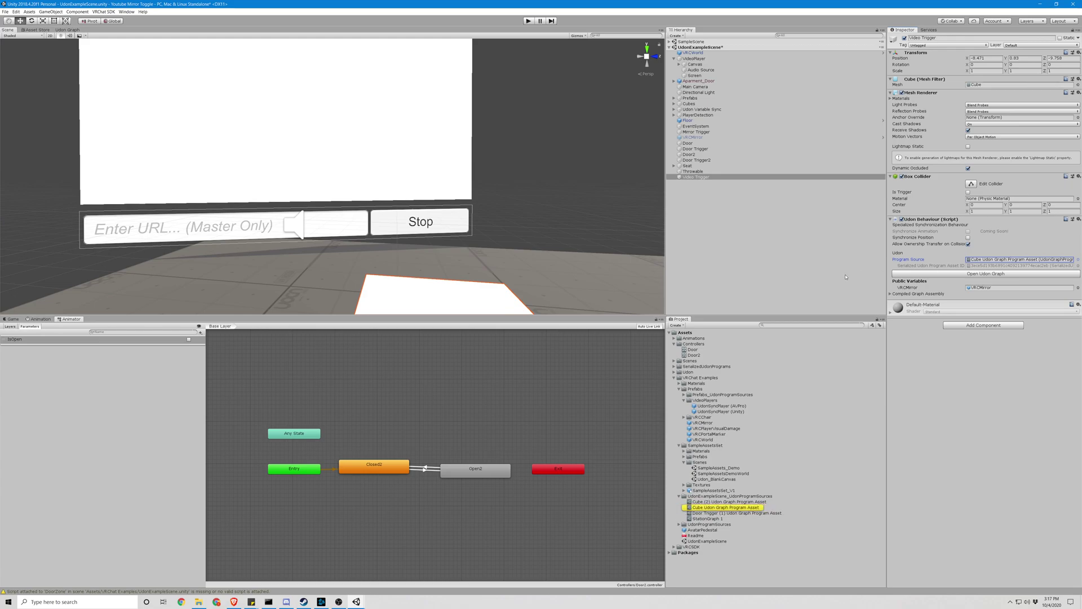
{"action": "left_click", "coordinate": [733, 508]}
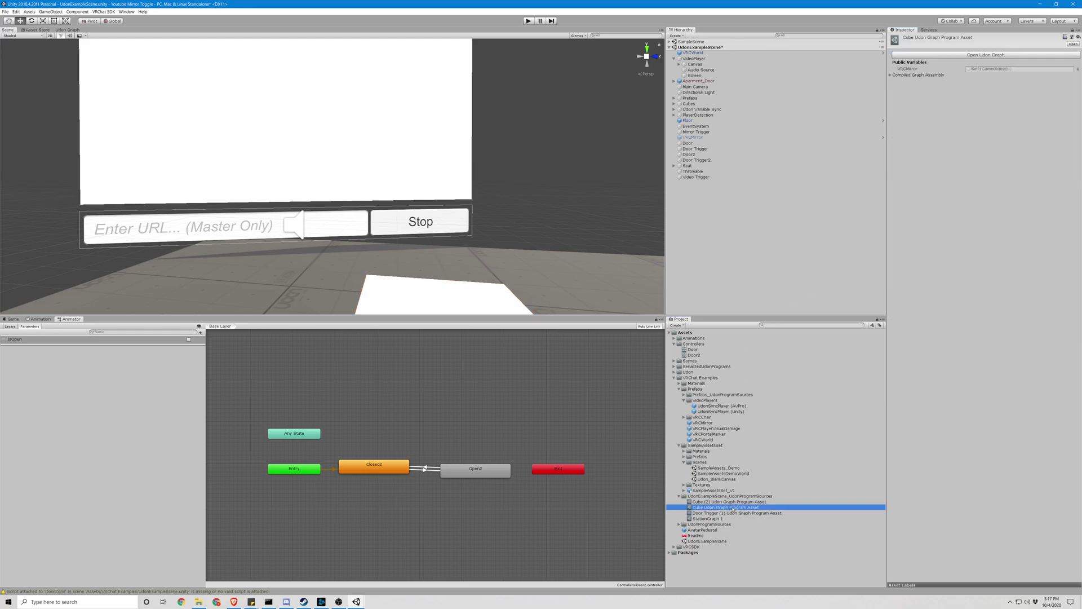
{"action": "key", "text": "ctrl+d"}
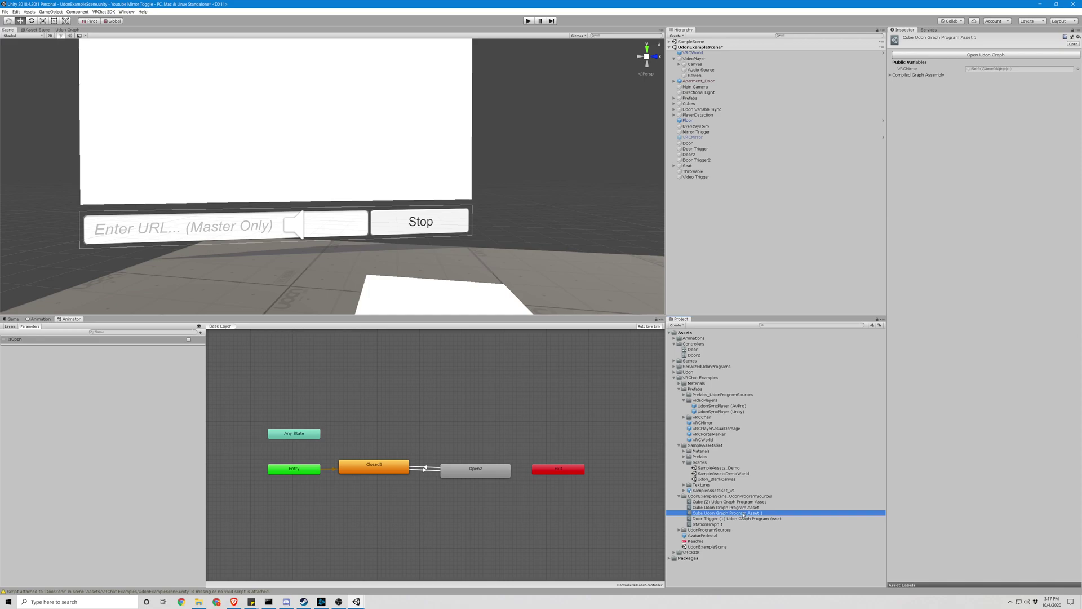
Step: Rename the duplicated program asset as Video Trigger Udon Graph Program Asset
{"action": "right_click", "coordinate": [743, 514]}
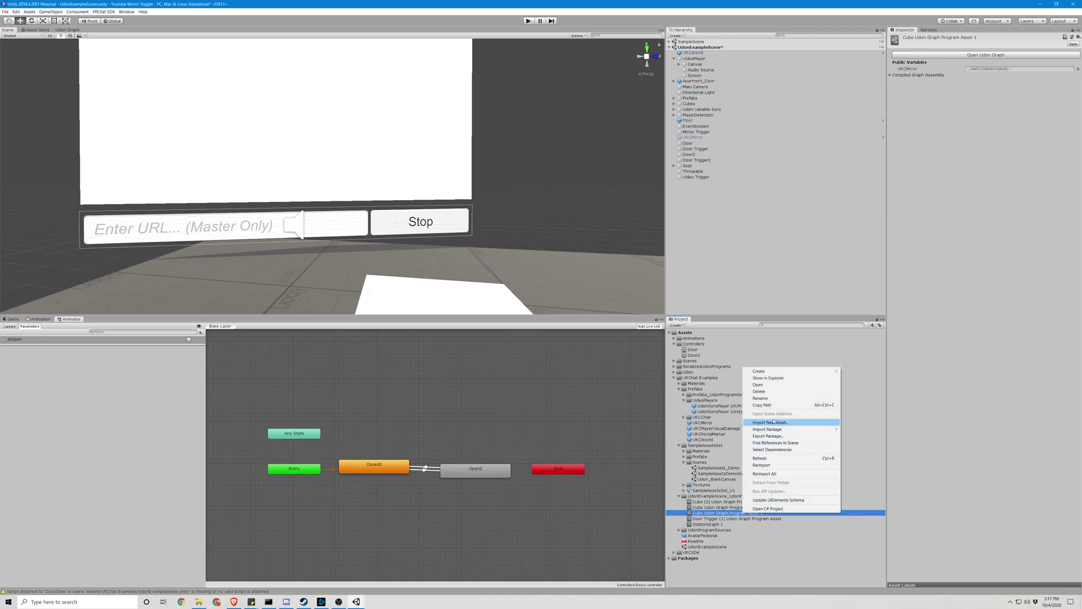
{"action": "left_click", "coordinate": [772, 399]}
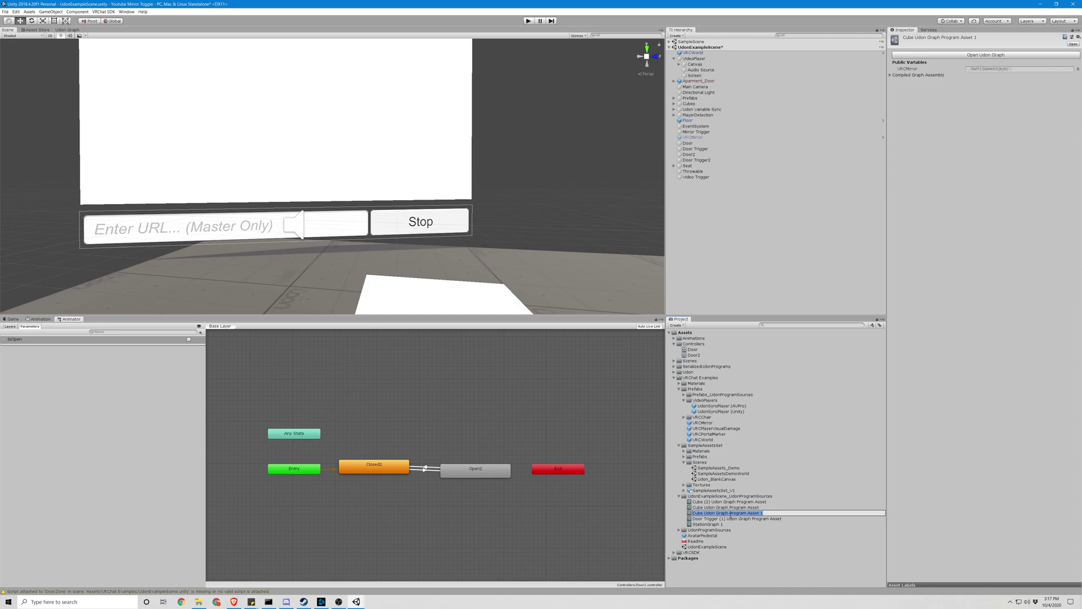
{"action": "left_click", "coordinate": [767, 513]}
{"action": "double_click", "coordinate": [697, 514]}
{"action": "type", "text": "Video Trigger"}
{"action": "key", "text": "Return"}
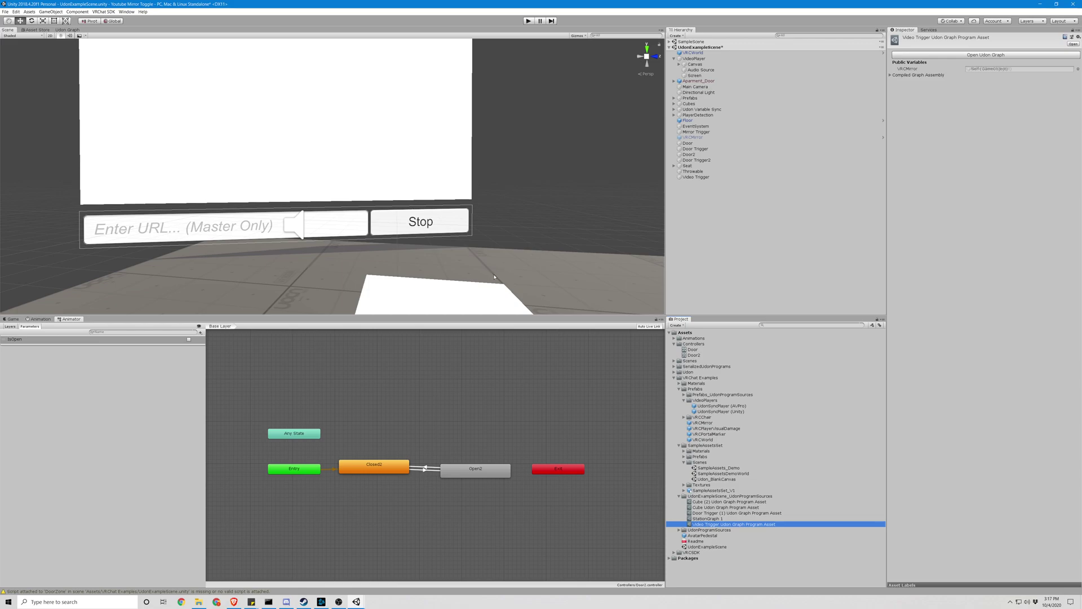
Step: Replace the Video Trigger cube's program source with the Video Trigger Udon Graph Program Asset
{"action": "left_click", "coordinate": [472, 305]}
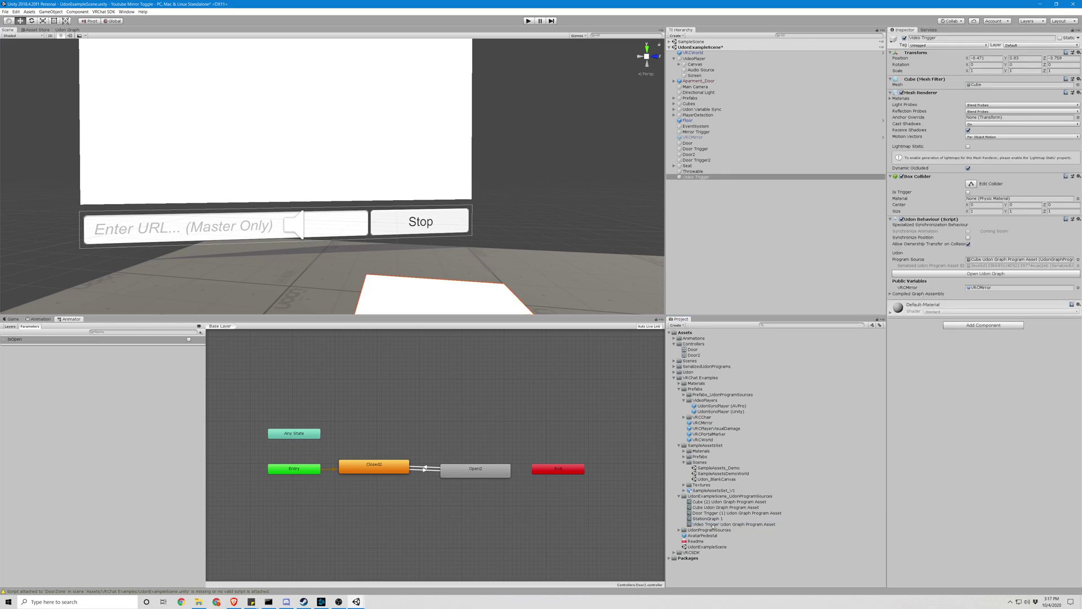
{"action": "left_click", "coordinate": [986, 261]}
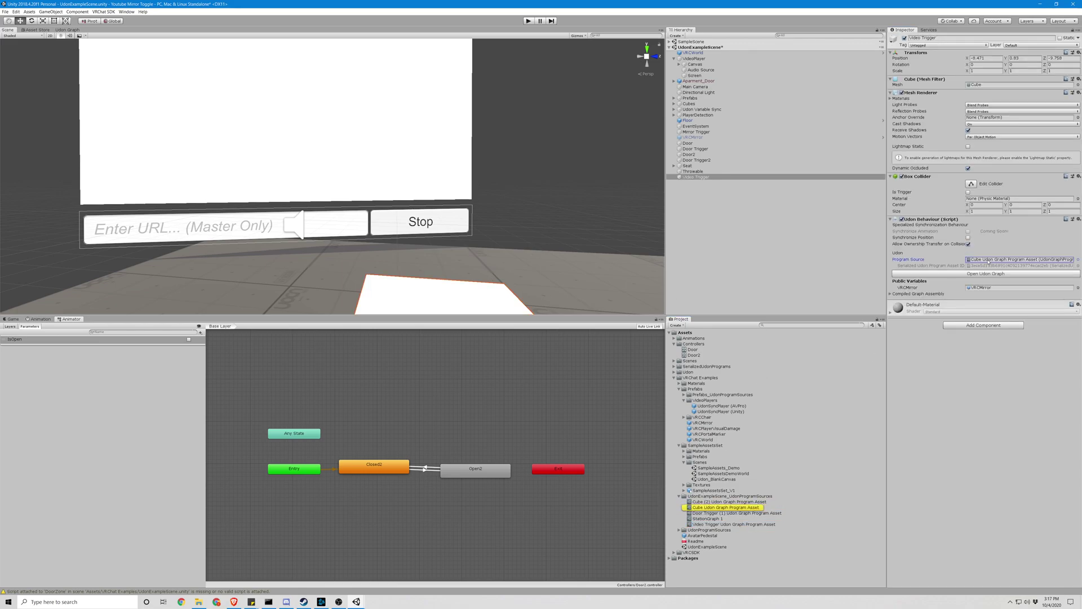
{"action": "key", "text": "Delete"}
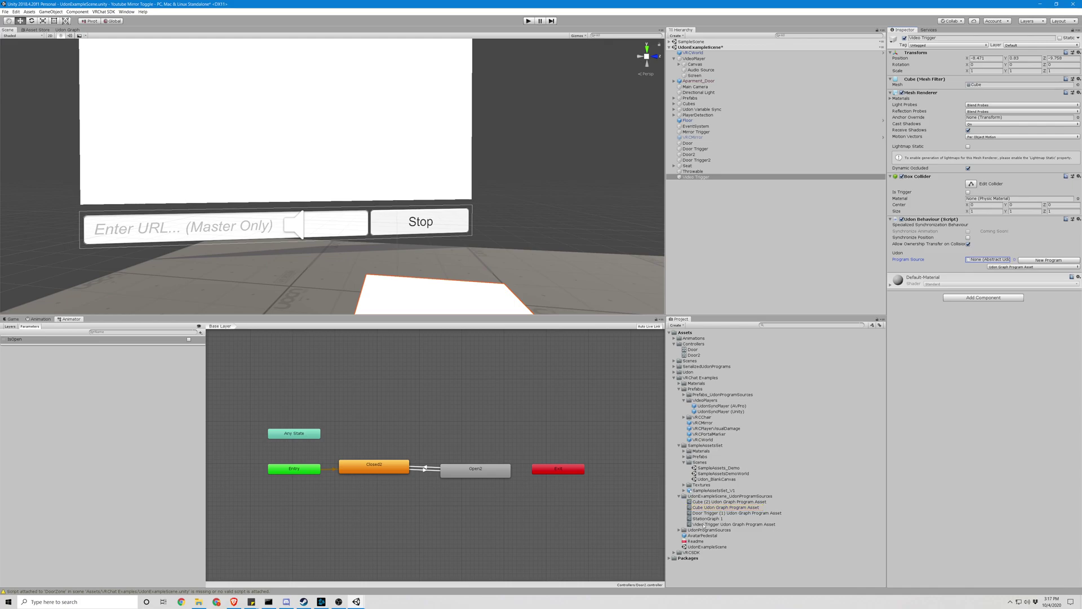
{"action": "left_click_drag", "start_coordinate": [703, 525], "coordinate": [978, 261]}
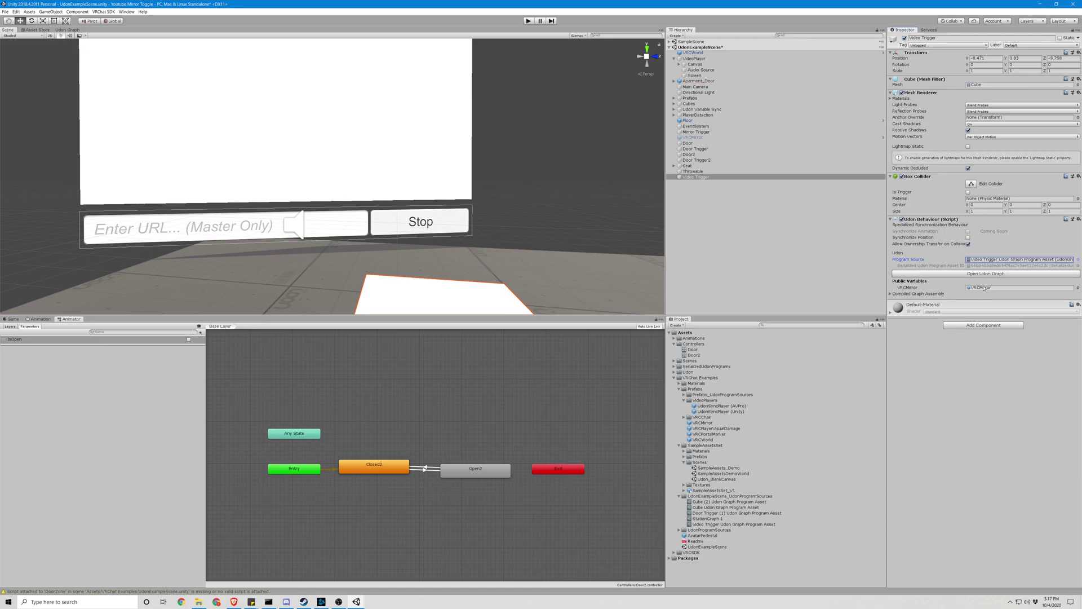
Step: In the Video Trigger's Udon graph, replace the VRCMirror node with a VideoPlayer variable node wired to the Set Active instance input
{"action": "left_click", "coordinate": [985, 273]}
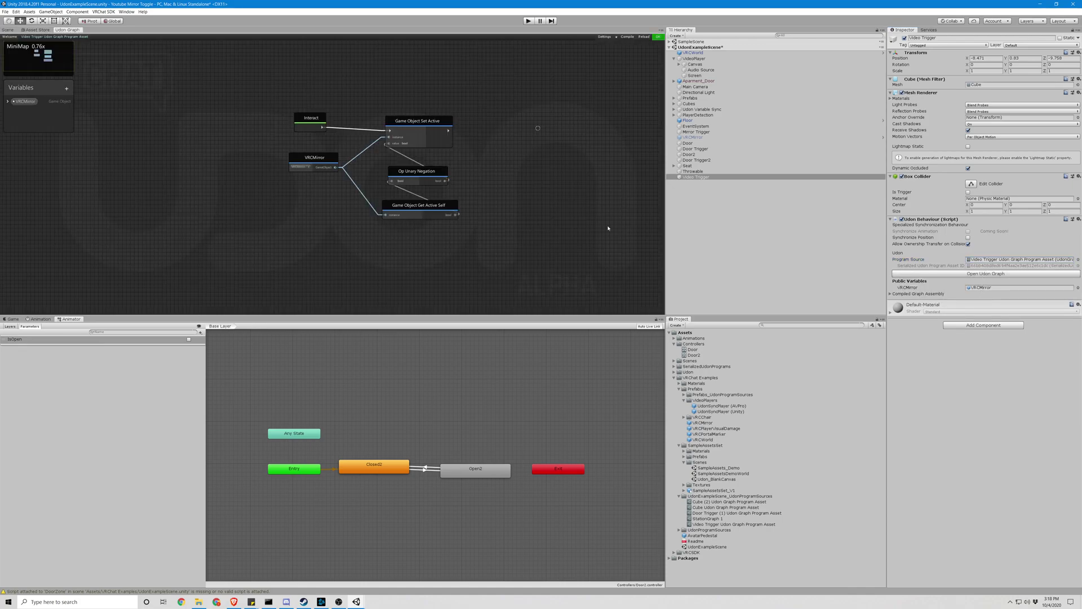
{"action": "left_click", "coordinate": [314, 159]}
{"action": "key", "text": "Delete"}
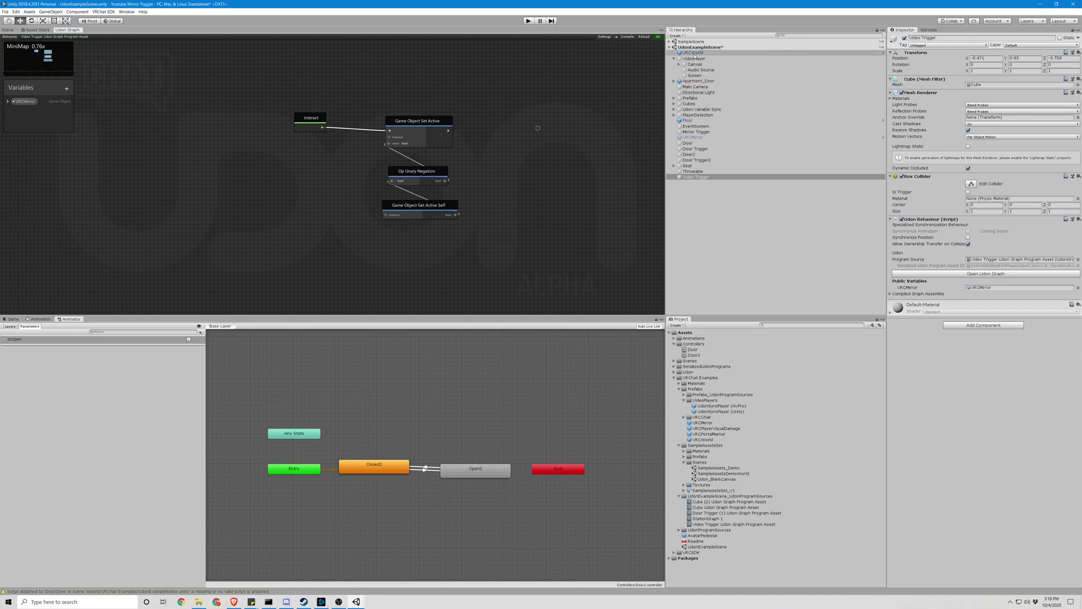
{"action": "left_click_drag", "start_coordinate": [695, 58], "coordinate": [289, 175]}
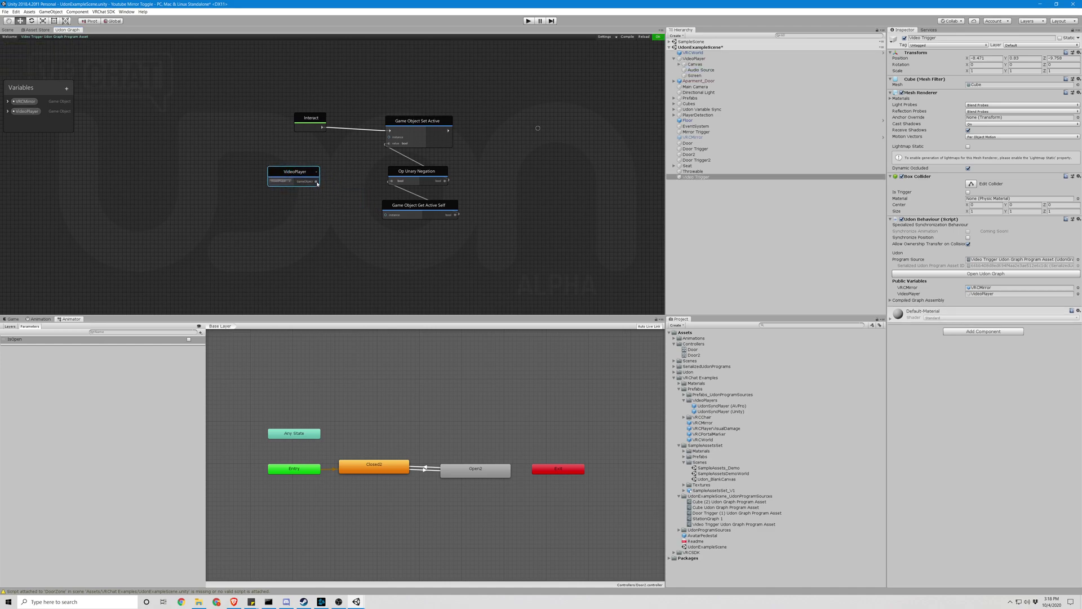
{"action": "left_click_drag", "start_coordinate": [317, 182], "coordinate": [389, 137]}
Step: Clear the object assigned to the Video Trigger cube's VRCMirror public variable
{"action": "left_click", "coordinate": [8, 30]}
{"action": "left_click", "coordinate": [447, 306]}
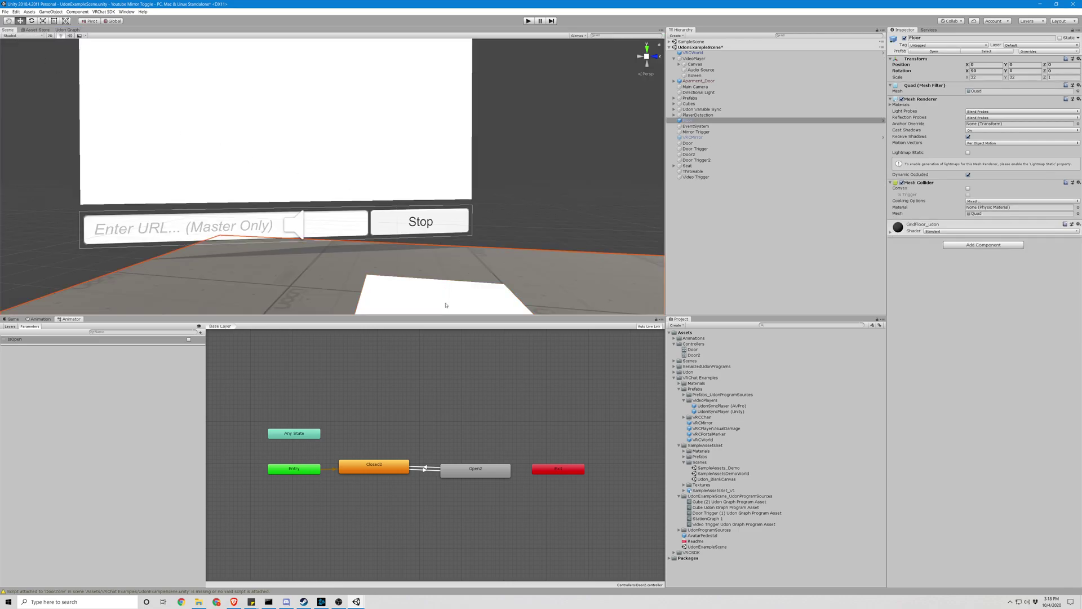
{"action": "right_click_drag", "start_coordinate": [539, 209], "coordinate": [564, 259]}
{"action": "left_click", "coordinate": [451, 256]}
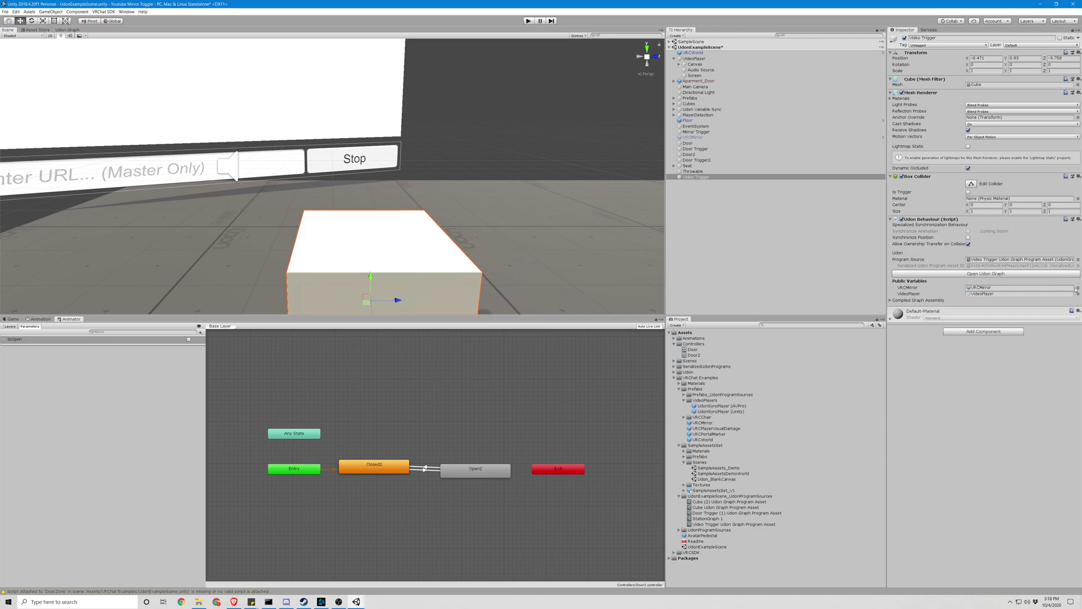
{"action": "left_click", "coordinate": [1053, 288]}
{"action": "key", "text": "Delete"}
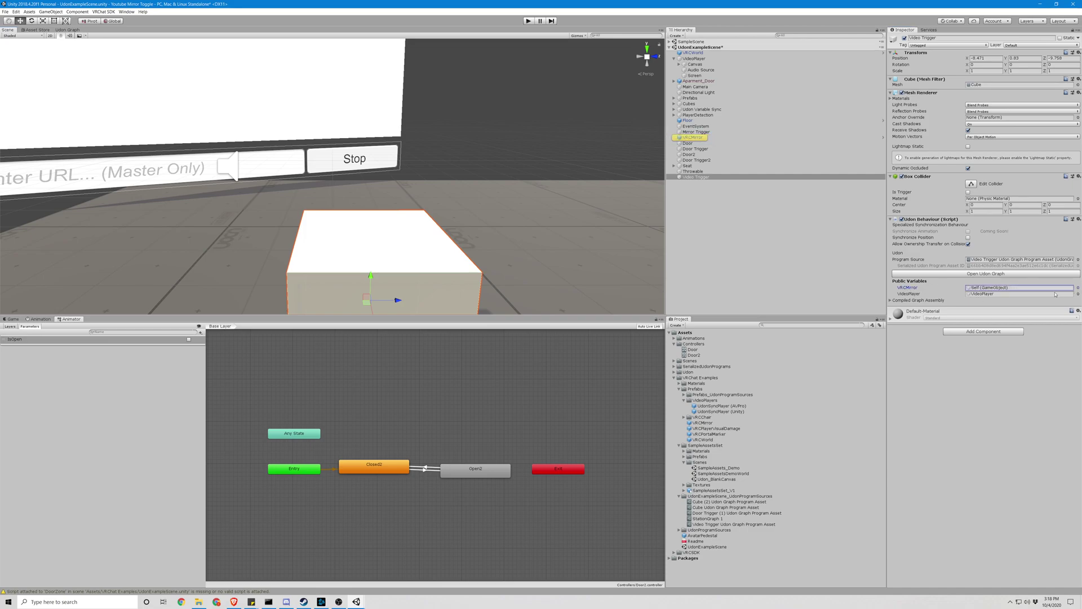
{"action": "left_click", "coordinate": [1077, 288]}
{"action": "double_click", "coordinate": [434, 87]}
{"action": "left_click", "coordinate": [921, 290]}
Step: Delete the VRCMirror variable from the Video Trigger program asset's Udon graph
{"action": "left_click", "coordinate": [709, 524]}
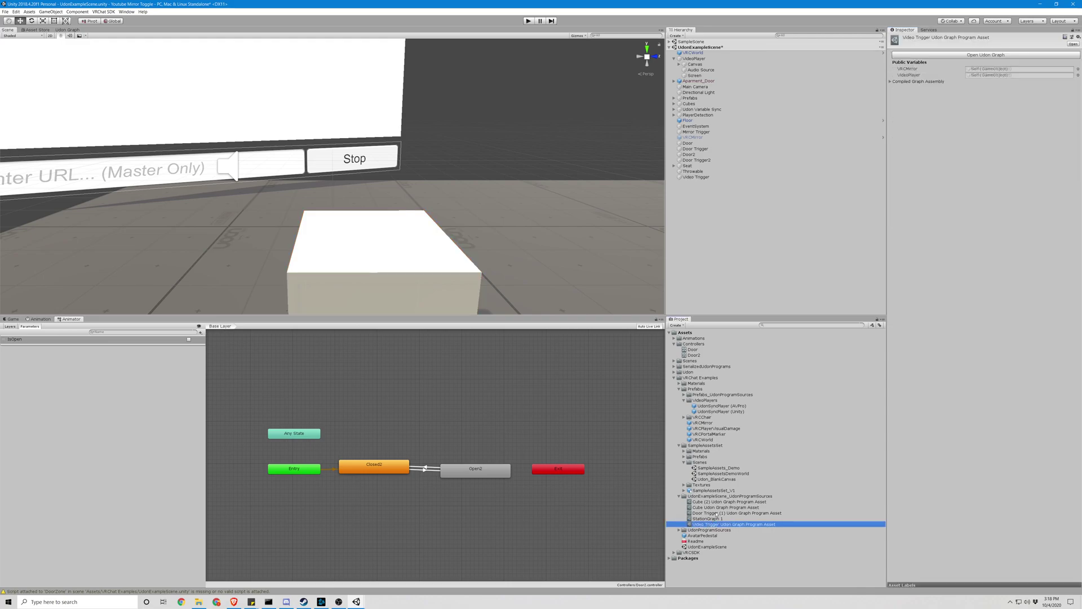
{"action": "left_click", "coordinate": [994, 55]}
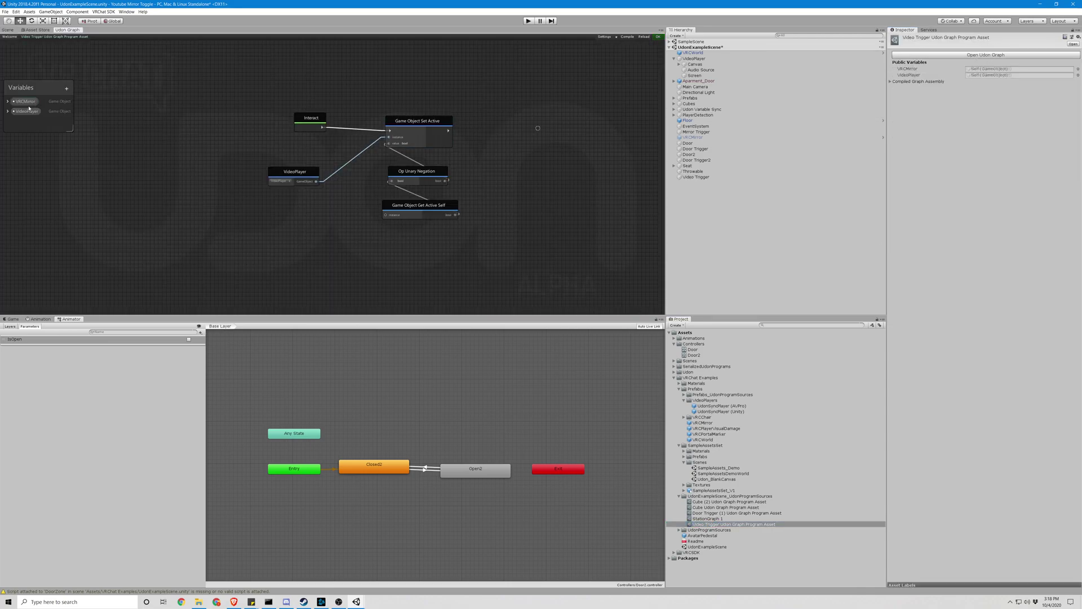
{"action": "key", "text": "Delete"}
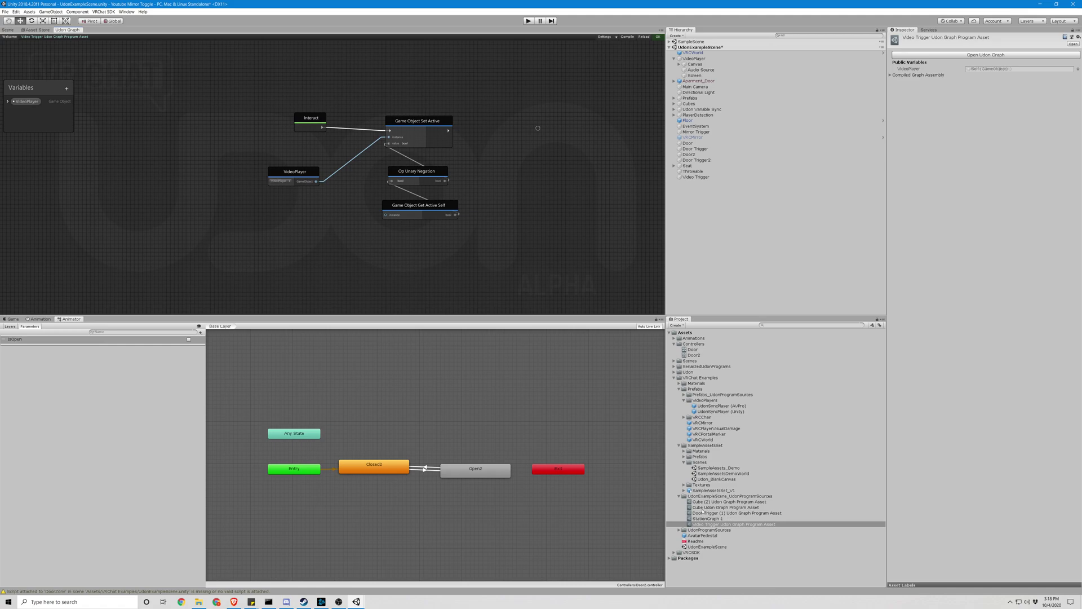
Step: Compare with the original Cube Udon graph, and connect VideoPlayer to the Get Active Self instance input in the Video Trigger graph
{"action": "left_click", "coordinate": [711, 507]}
{"action": "left_click", "coordinate": [988, 56]}
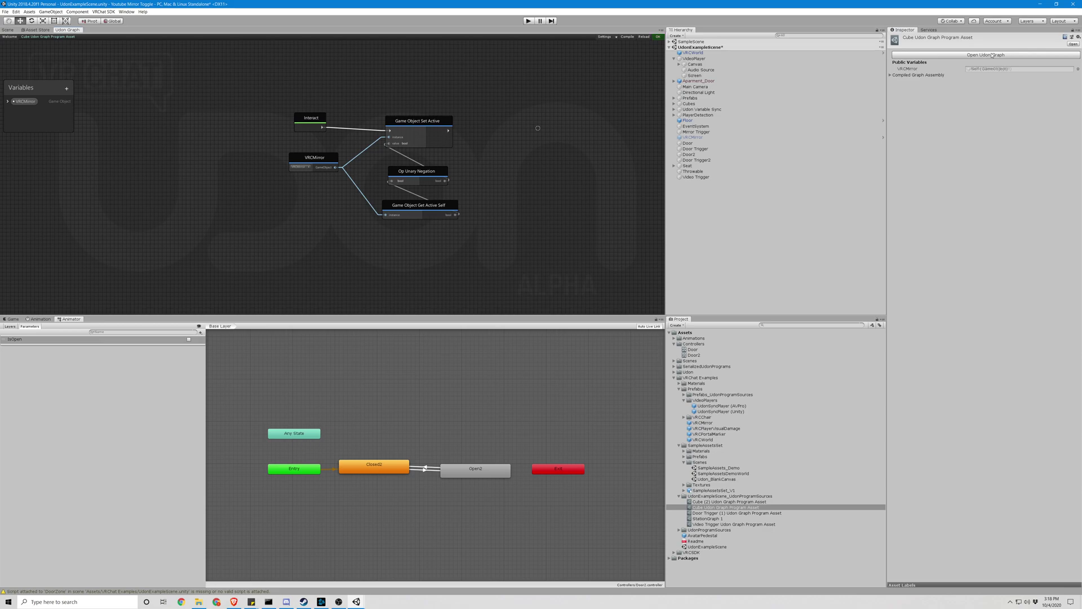
{"action": "left_click", "coordinate": [732, 524]}
{"action": "left_click", "coordinate": [978, 55]}
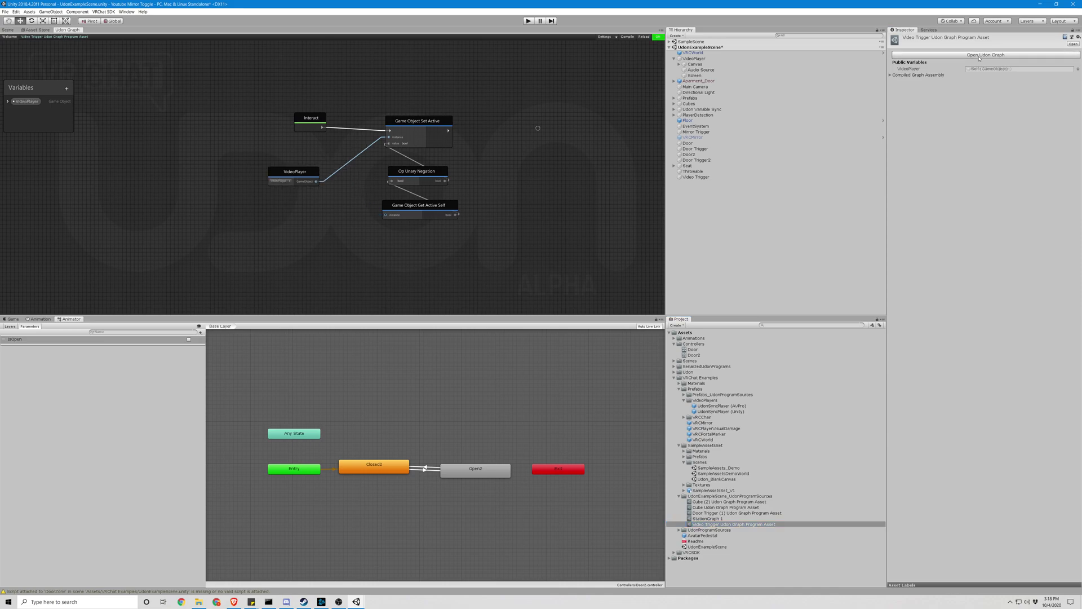
{"action": "left_click_drag", "start_coordinate": [316, 181], "coordinate": [386, 214]}
Step: Lower the Video Trigger cube in the scene and scale it down uniformly to about 0.21
{"action": "left_click", "coordinate": [11, 31]}
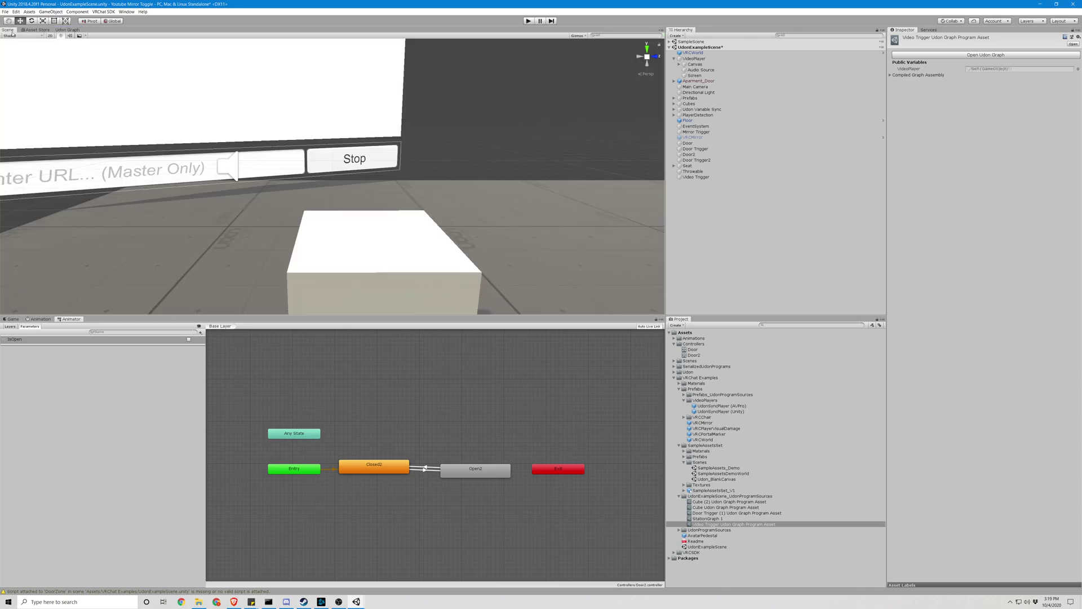
{"action": "scroll", "coordinate": [445, 217], "scroll_direction": "down", "scroll_amount": 10}
{"action": "scroll", "coordinate": [445, 217], "scroll_direction": "up", "scroll_amount": 7}
{"action": "left_click", "coordinate": [366, 237]}
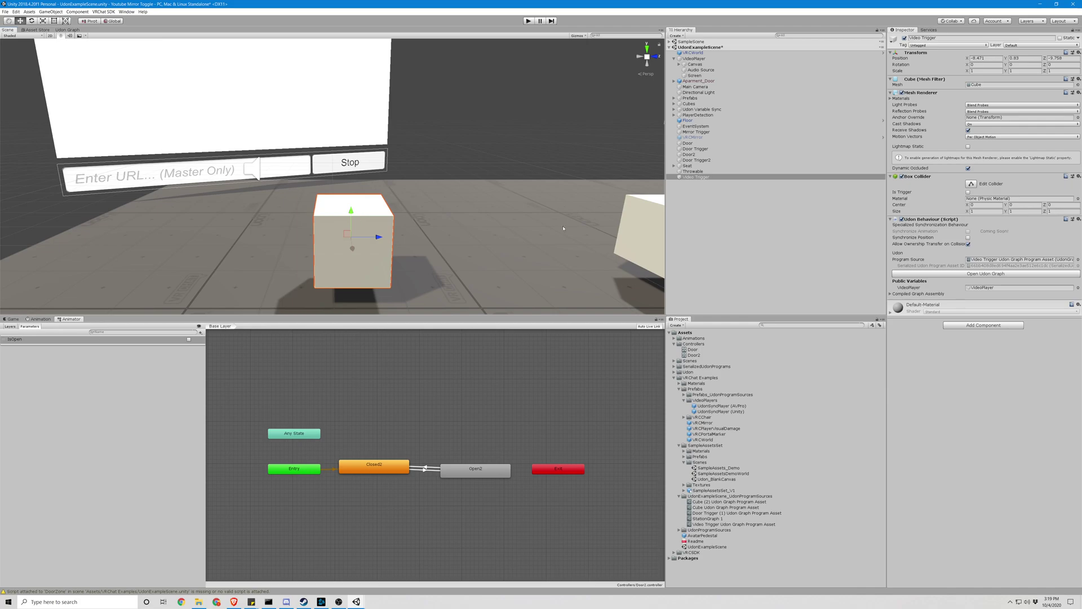
{"action": "left_click", "coordinate": [969, 289]}
{"action": "left_click_drag", "start_coordinate": [351, 211], "coordinate": [360, 246]}
{"action": "left_click", "coordinate": [42, 21]}
{"action": "right_click_drag", "start_coordinate": [360, 246], "coordinate": [320, 219]}
{"action": "key", "text": "w"}
{"action": "left_click_drag", "start_coordinate": [396, 246], "coordinate": [385, 263]}
Step: Move the shrunken Video Trigger cube next to the Stop button end of the video player
{"action": "right_click_drag", "start_coordinate": [189, 131], "coordinate": [280, 133]}
{"action": "key", "text": "a"}
{"action": "left_click", "coordinate": [20, 22]}
{"action": "left_click_drag", "start_coordinate": [431, 280], "coordinate": [453, 122]}
{"action": "key", "text": "w"}
{"action": "right_click_drag", "start_coordinate": [454, 122], "coordinate": [492, 101]}
{"action": "key", "text": "a"}
{"action": "key", "text": "s"}
{"action": "key", "text": "w"}
{"action": "key", "text": "s"}
Step: Set the VideoPlayer object inactive in the scene
{"action": "left_click", "coordinate": [103, 11]}
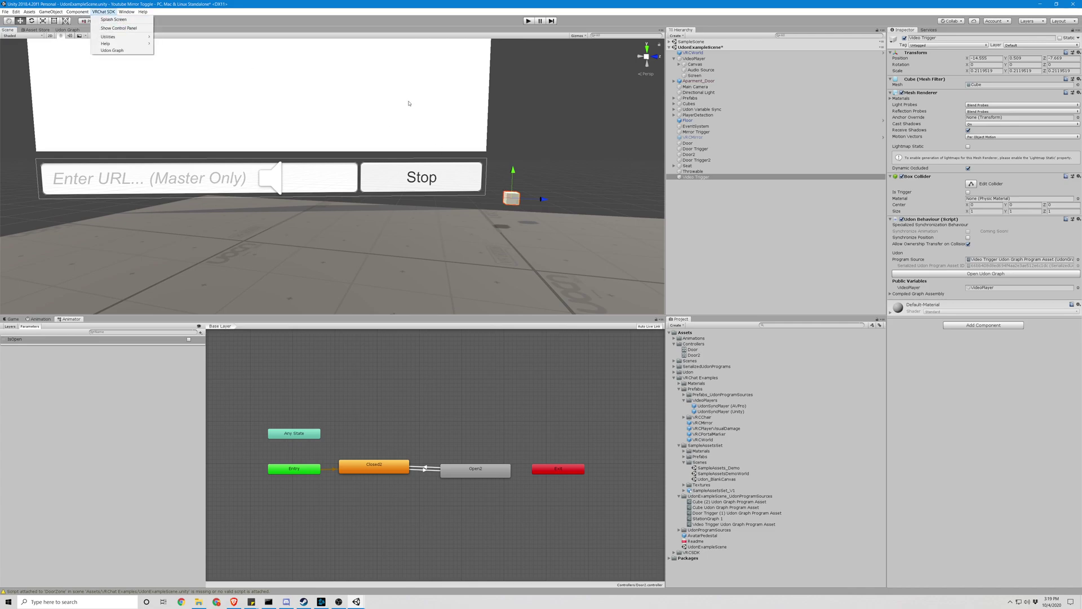
{"action": "right_click_drag", "start_coordinate": [542, 141], "coordinate": [534, 118]}
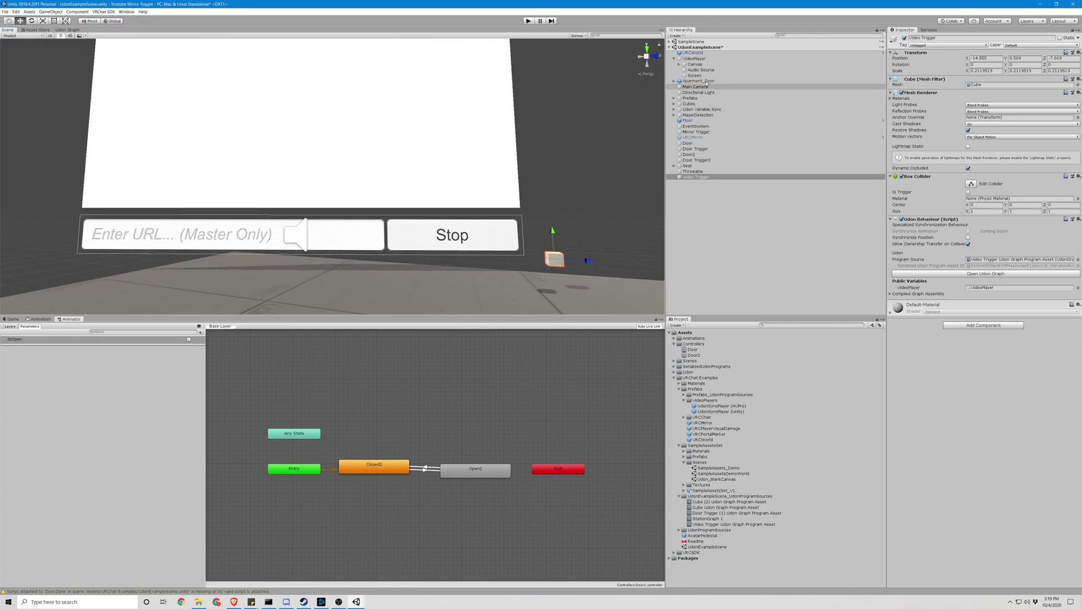
{"action": "left_click", "coordinate": [704, 59]}
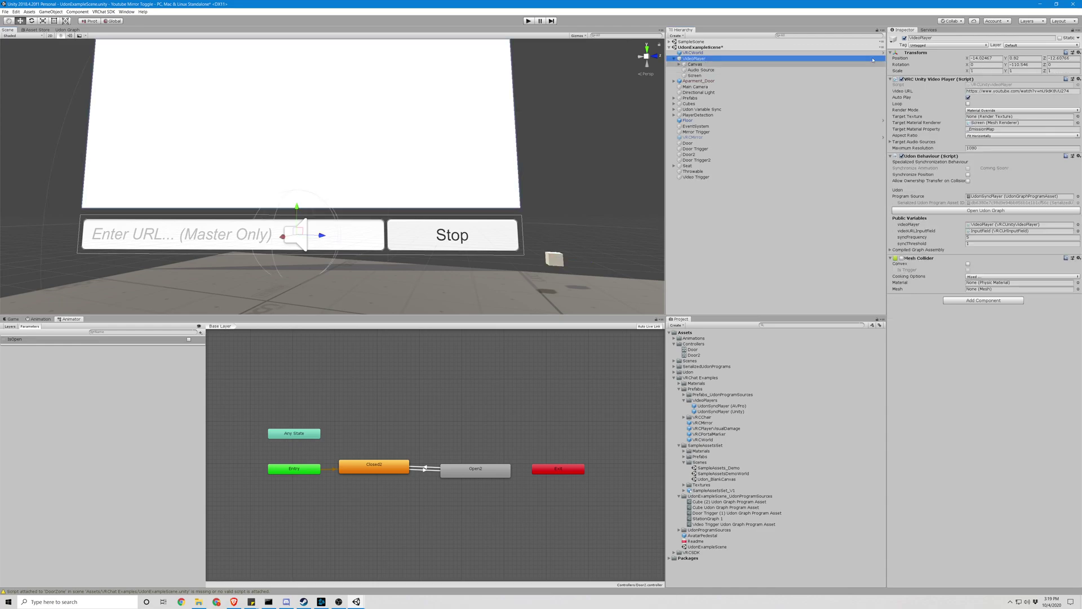
{"action": "left_click", "coordinate": [904, 38]}
{"action": "key", "text": "s"}
{"action": "right_click_drag", "start_coordinate": [547, 130], "coordinate": [561, 138]}
Step: Open the VRChat SDK control panel and run a local Build & Test of the world
{"action": "left_click", "coordinate": [103, 12]}
{"action": "left_click", "coordinate": [111, 28]}
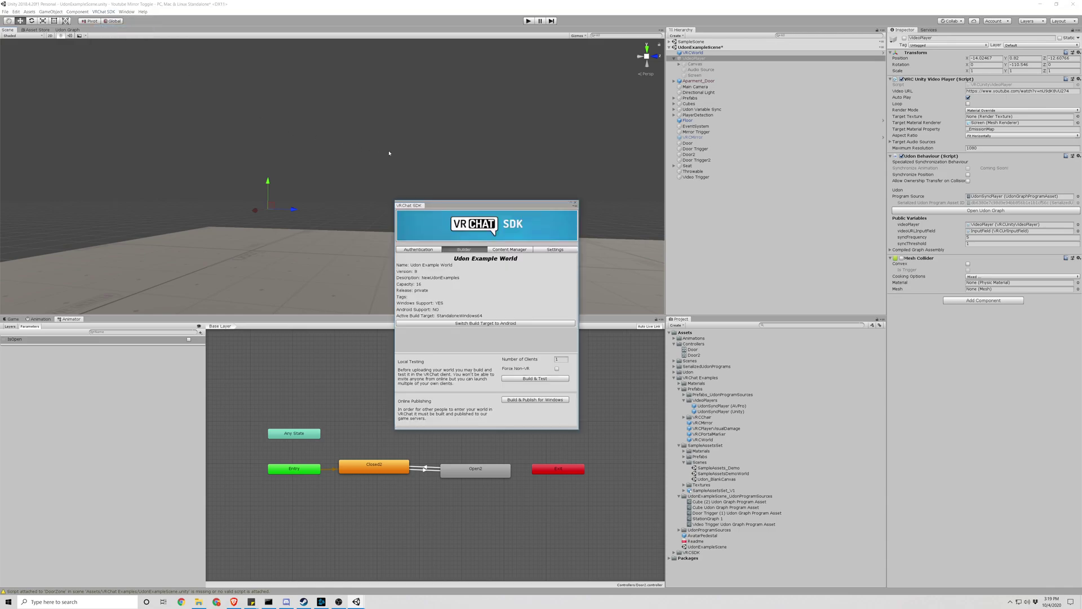
{"action": "left_click", "coordinate": [525, 377]}
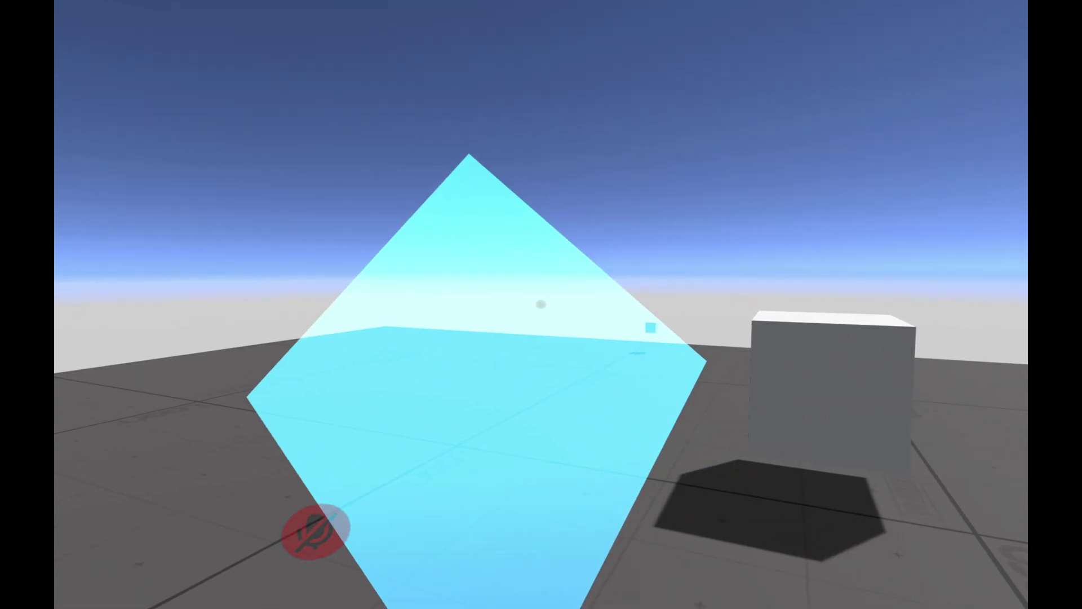
Step: In the VRChat test client, walk to the video player to check the Video Trigger's toggle
{"action": "key", "text": "w"}
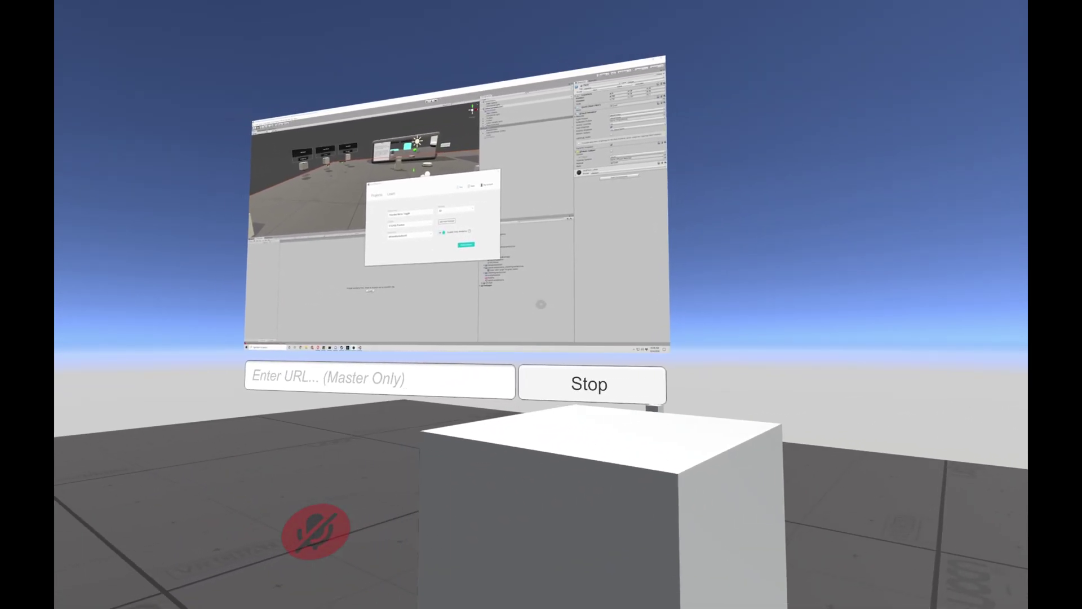
{"action": "key", "text": "a"}
{"action": "key", "text": "w"}
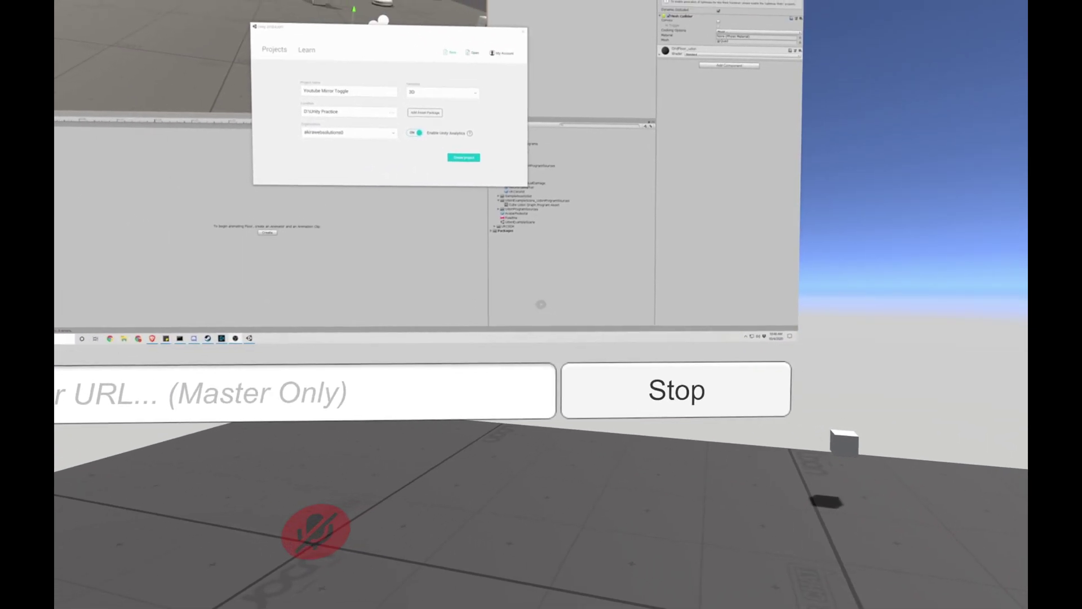
Step: Exit VRChat from its settings, return to Unity and close the VRChat SDK control panel
{"action": "key", "text": "Escape"}
{"action": "left_click", "coordinate": [575, 327]}
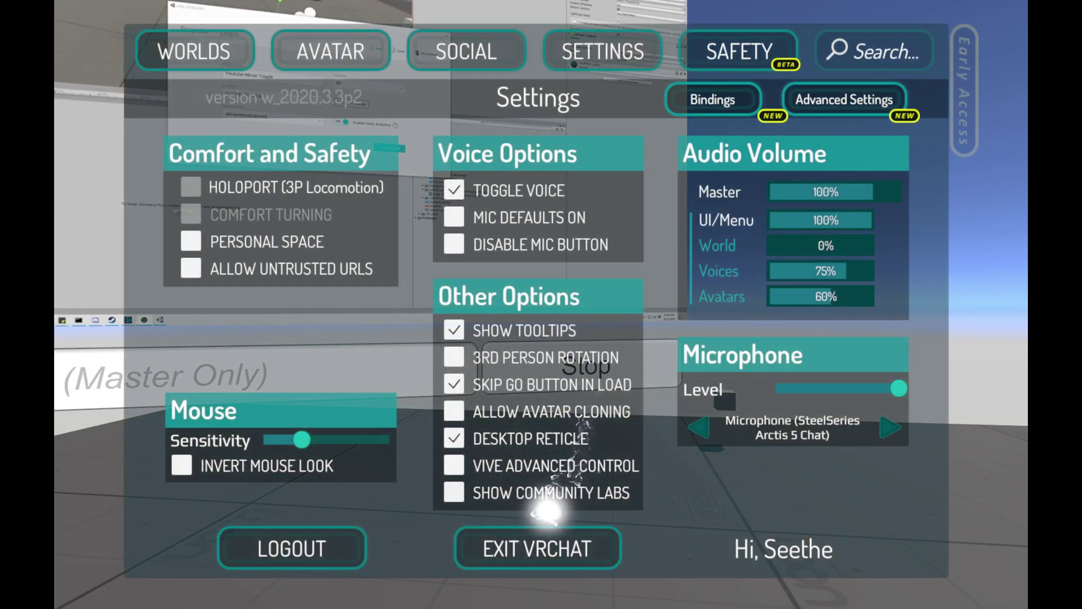
{"action": "left_click", "coordinate": [498, 532]}
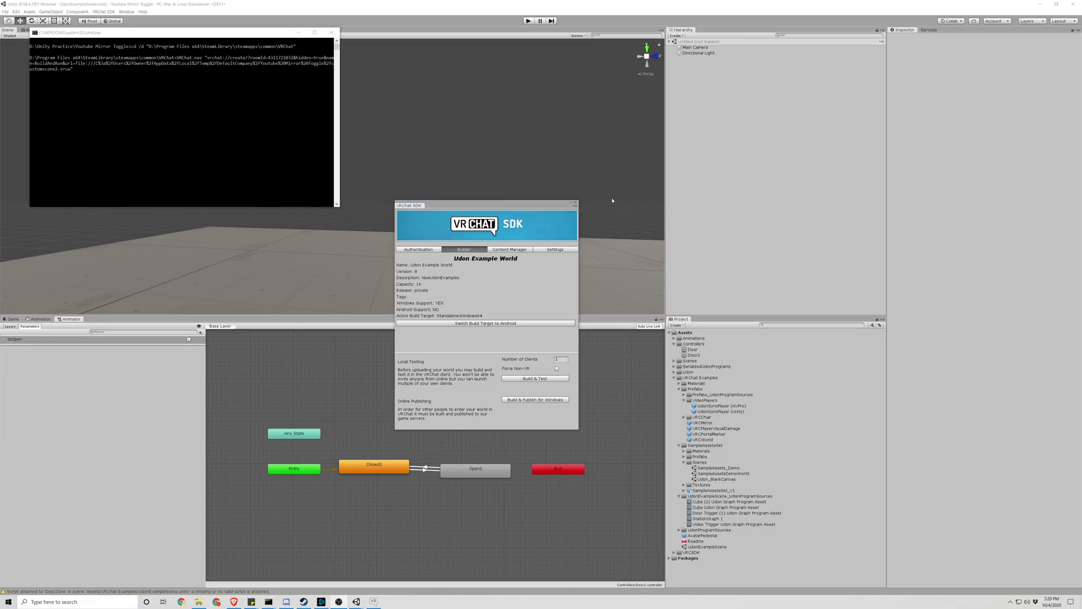
{"action": "left_click", "coordinate": [575, 205]}
Step: Review the VideoPlayer's Audio Source, Screen and Canvas InputField children, and set the VideoPlayer object active
{"action": "left_click", "coordinate": [694, 58]}
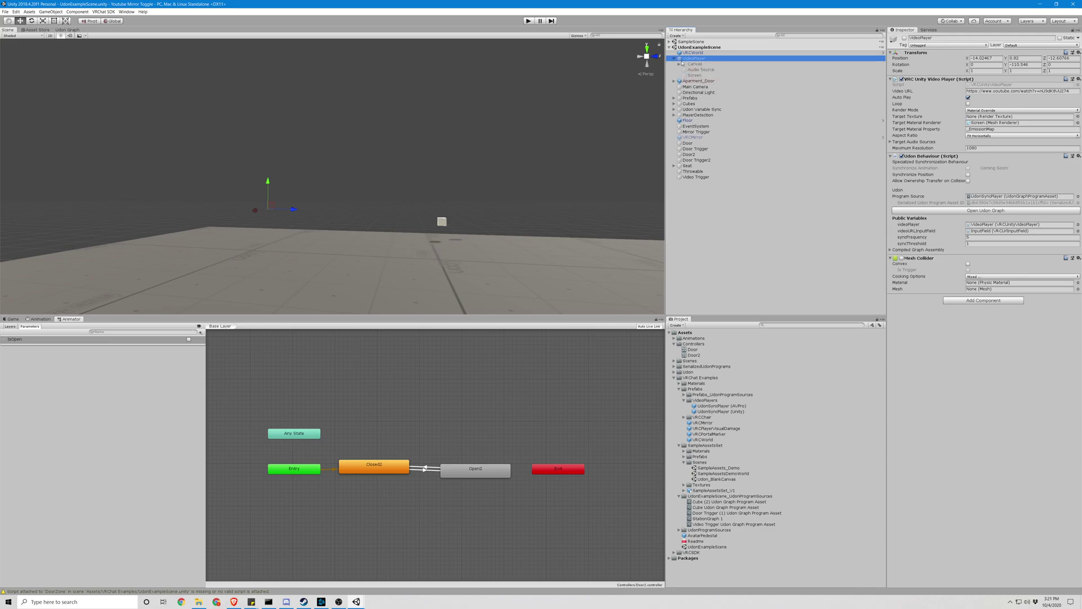
{"action": "left_click", "coordinate": [699, 70]}
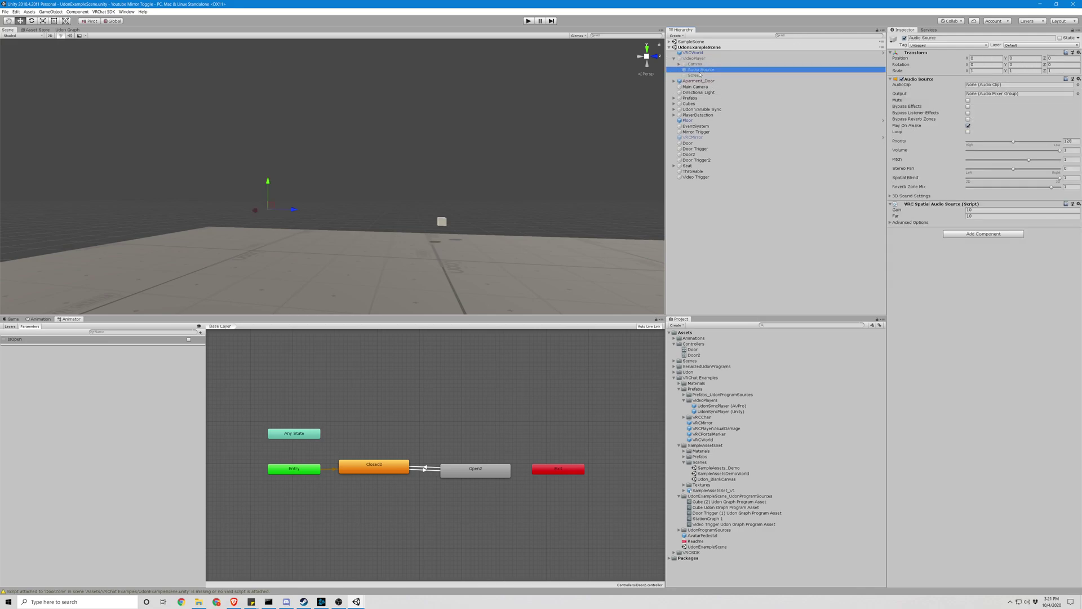
{"action": "left_click", "coordinate": [697, 75]}
{"action": "left_click", "coordinate": [679, 64]}
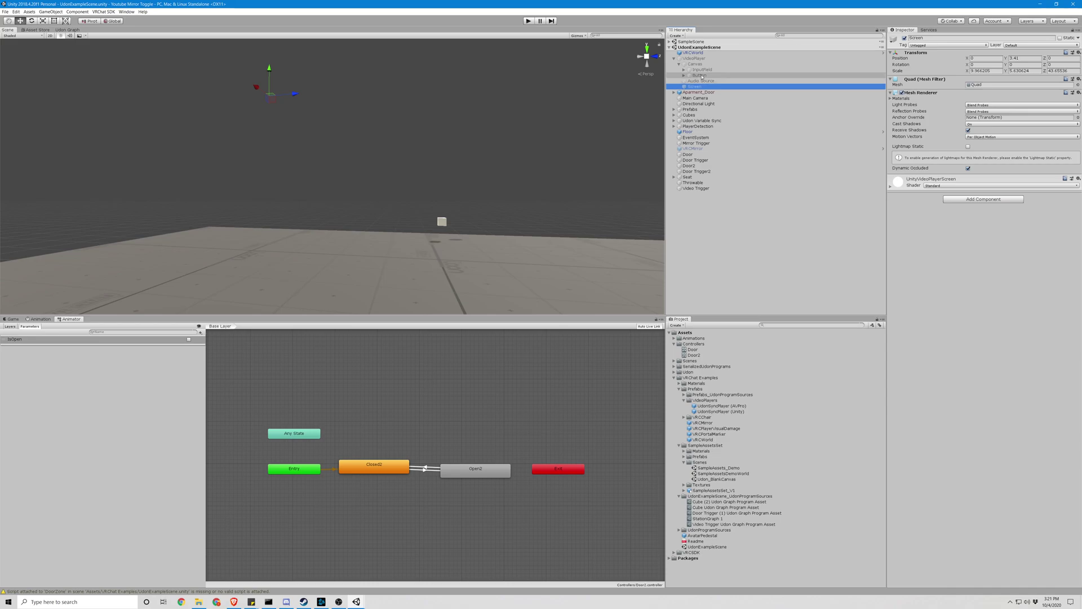
{"action": "left_click", "coordinate": [702, 70]}
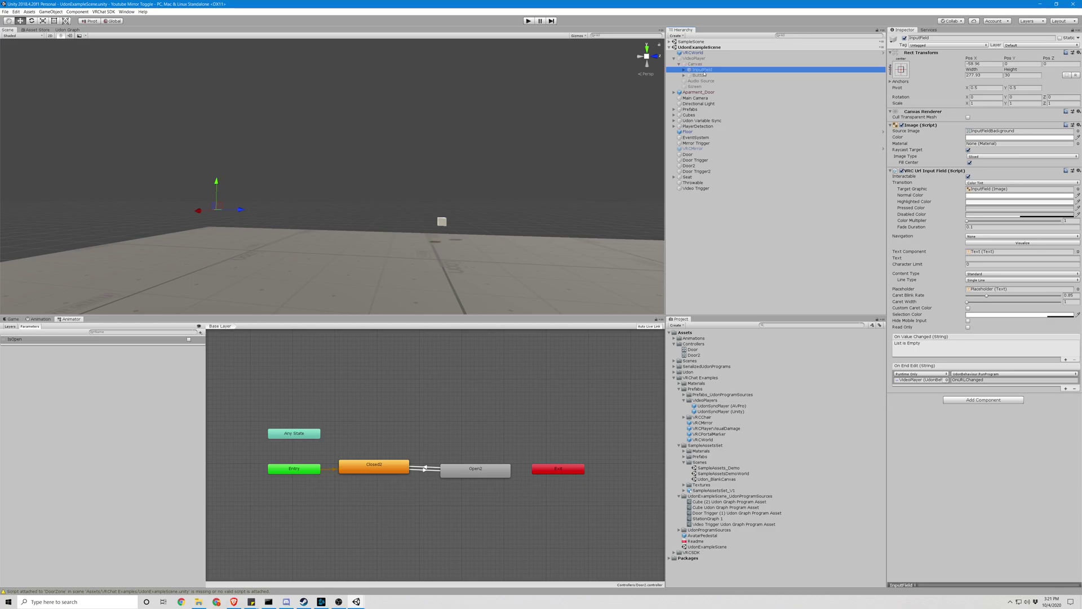
{"action": "left_click", "coordinate": [687, 59]}
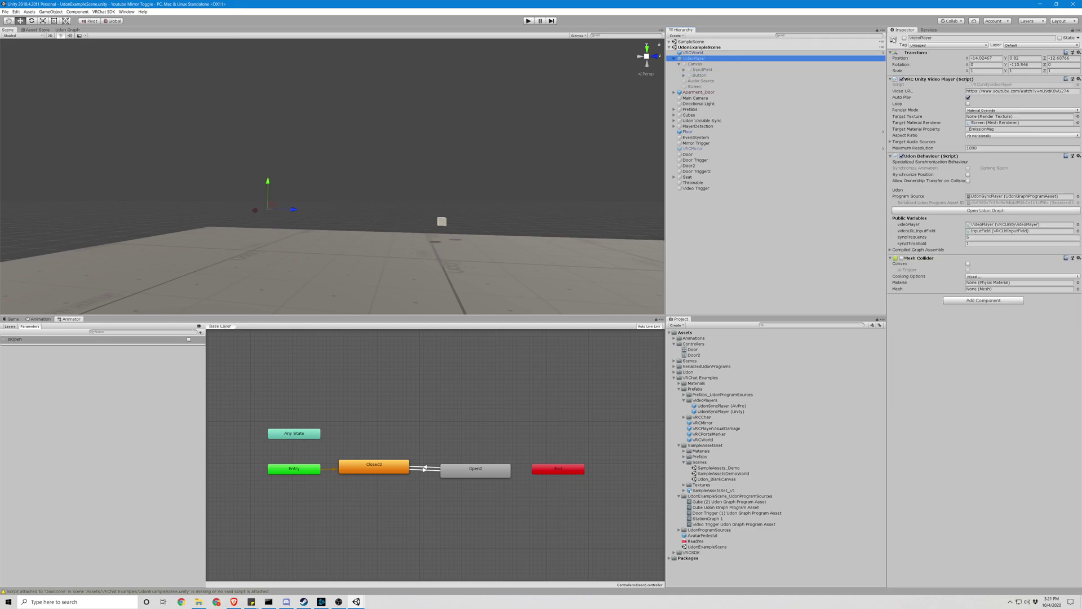
{"action": "left_click", "coordinate": [904, 38]}
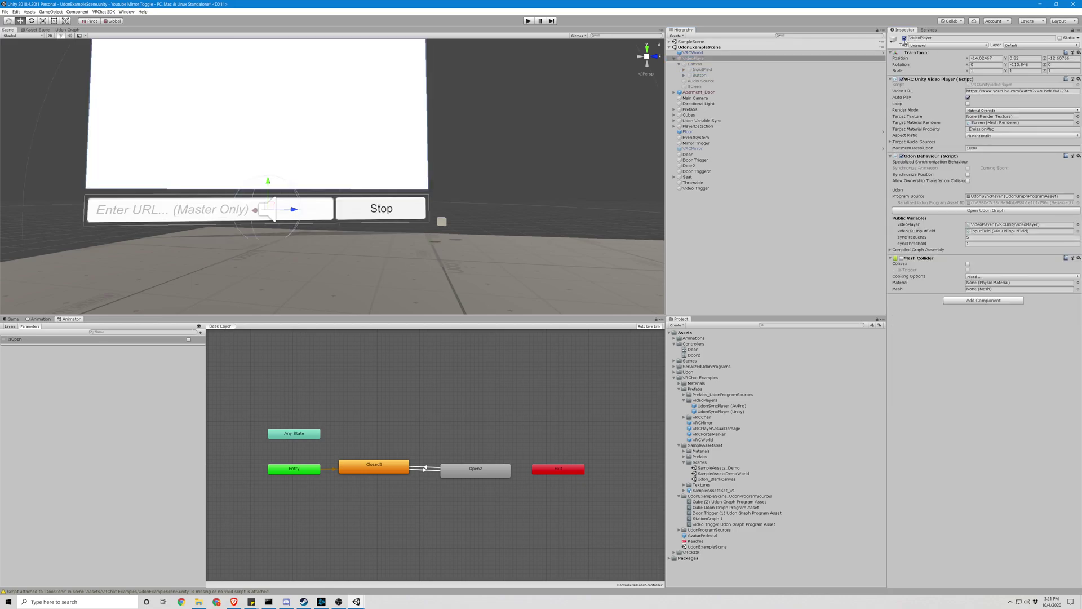
Step: Deactivate the Canvas's InputField object to preview the video player without its URL field, and reactivate it
{"action": "left_click", "coordinate": [702, 70]}
{"action": "left_click", "coordinate": [904, 38]}
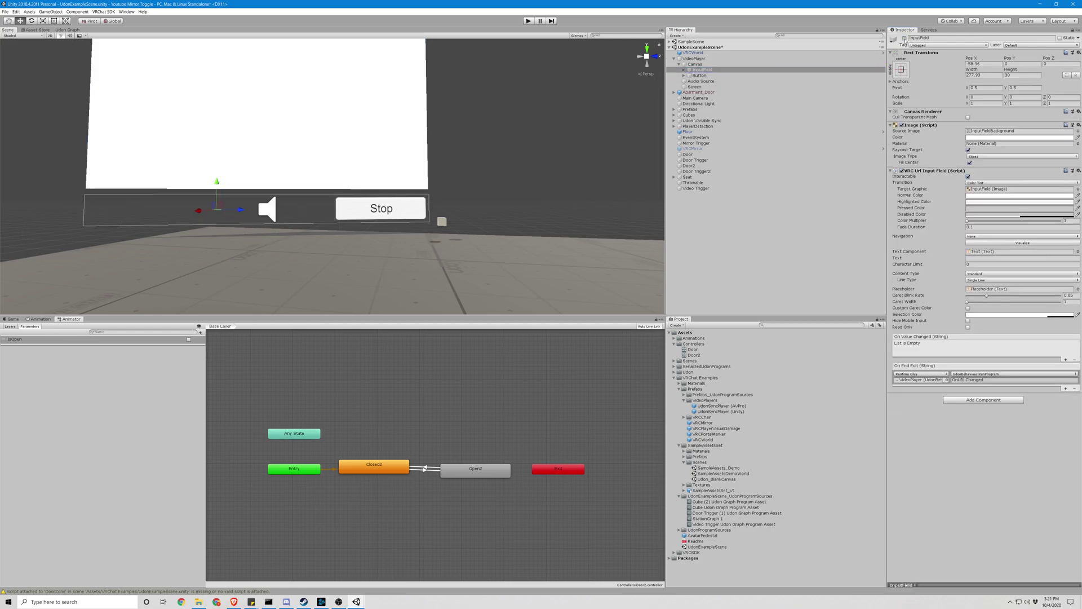
{"action": "left_click", "coordinate": [594, 164]}
{"action": "key", "text": "a"}
{"action": "mouse_move", "coordinate": [594, 164]}
{"action": "right_mouse_down"}
{"action": "mouse_move", "coordinate": [575, 147]}
{"action": "mouse_move", "coordinate": [577, 162]}
{"action": "mouse_move", "coordinate": [580, 113]}
{"action": "mouse_move", "coordinate": [574, 165]}
{"action": "mouse_move", "coordinate": [616, 140]}
{"action": "mouse_move", "coordinate": [574, 111]}
{"action": "mouse_move", "coordinate": [647, 172]}
{"action": "mouse_move", "coordinate": [606, 160]}
{"action": "mouse_move", "coordinate": [582, 133]}
{"action": "mouse_move", "coordinate": [587, 113]}
{"action": "mouse_move", "coordinate": [630, 181]}
{"action": "mouse_move", "coordinate": [567, 171]}
{"action": "mouse_move", "coordinate": [589, 154]}
{"action": "mouse_move", "coordinate": [602, 163]}
{"action": "right_mouse_up"}
{"action": "key", "text": "s"}
{"action": "key", "text": "w"}
{"action": "key", "text": "s"}
{"action": "key", "text": "w"}
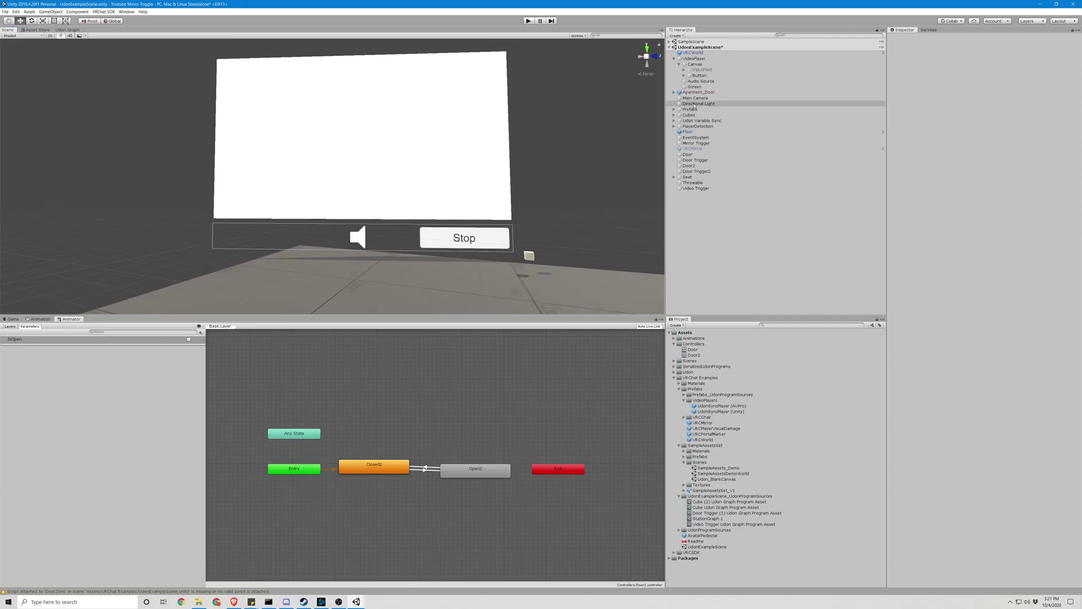
{"action": "left_click", "coordinate": [702, 69]}
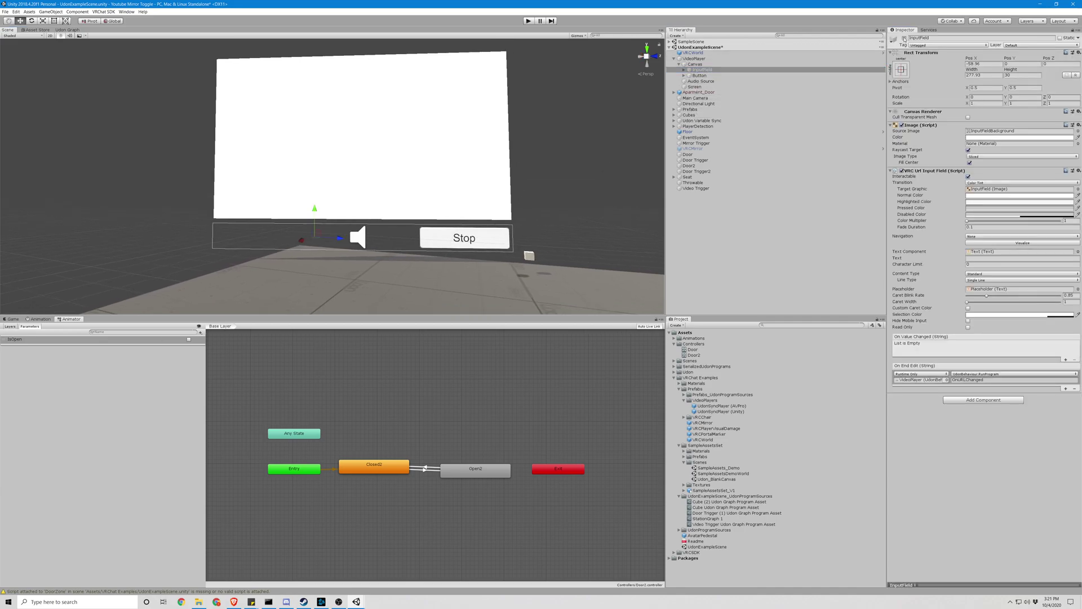
Step: Select the VideoPlayer's Audio Source and look over the scene around the video player and its trigger cube
{"action": "left_click", "coordinate": [702, 81]}
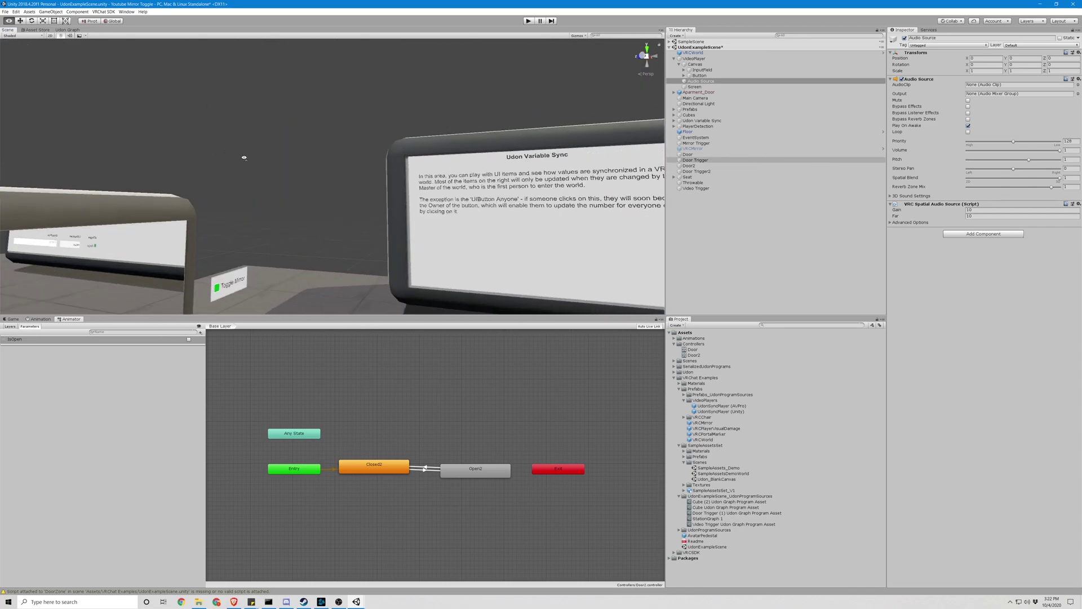
{"action": "key", "text": "w"}
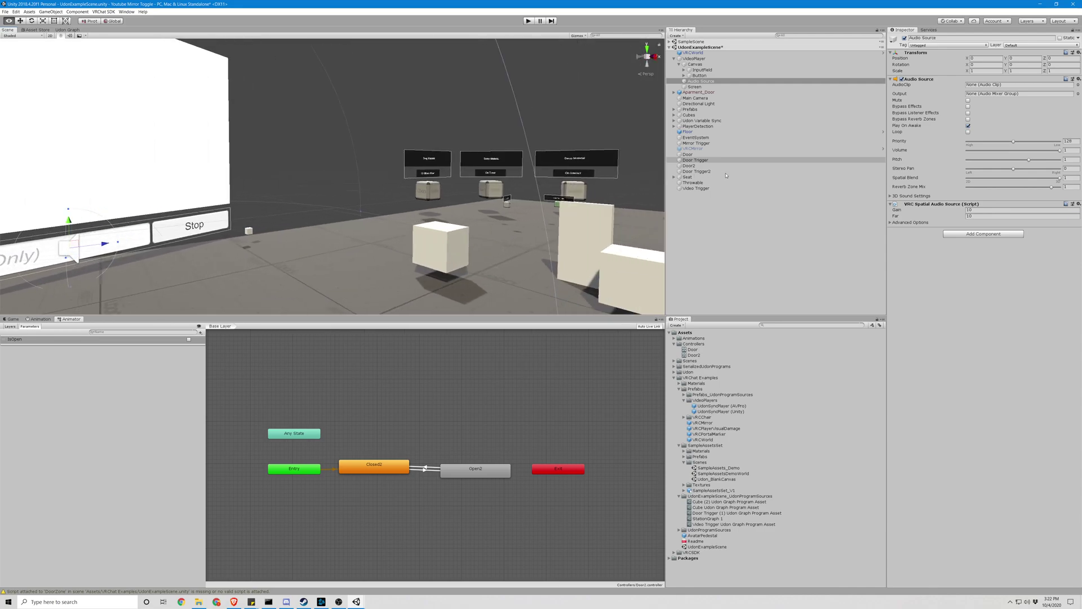
{"action": "key", "text": "w"}
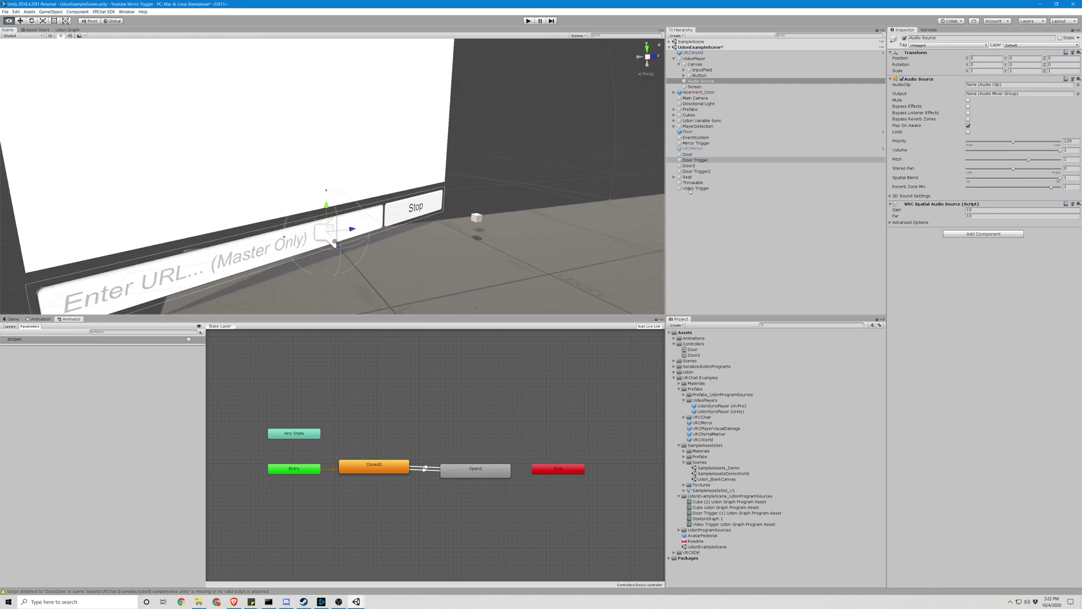